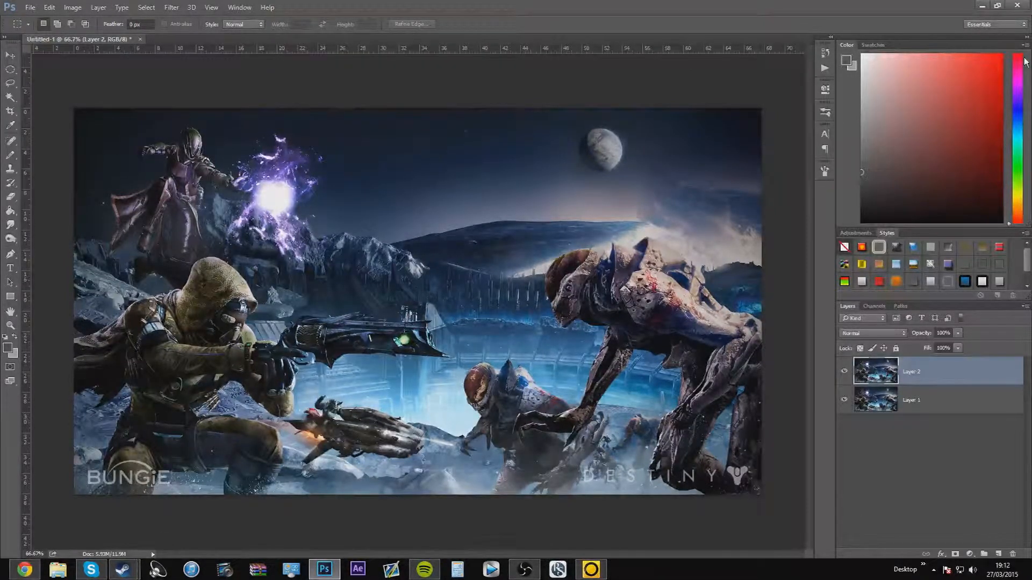
Rename the upper image layer as "Black and white"
{"action": "left_click", "coordinate": [10, 55]}
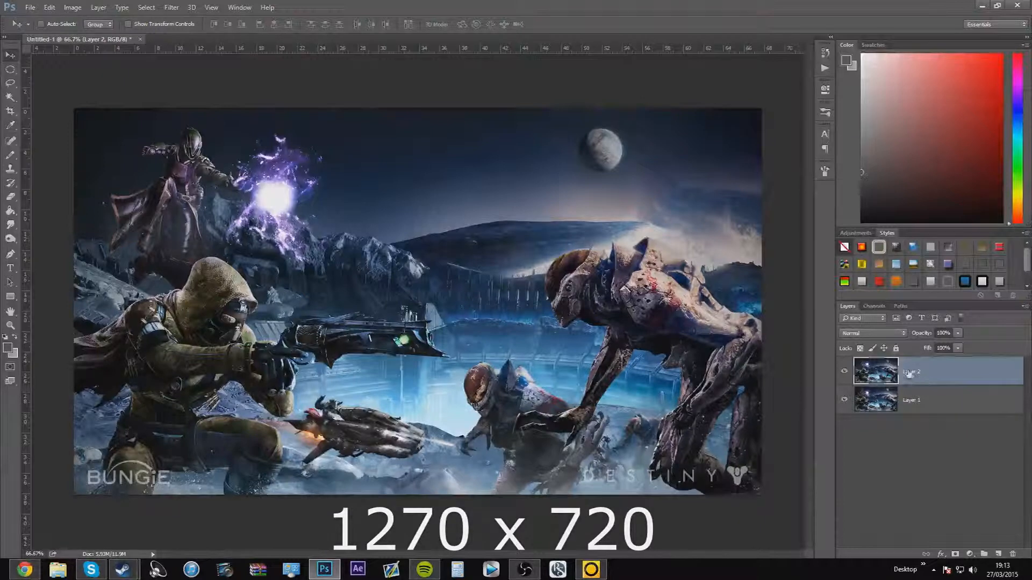
{"action": "left_click", "coordinate": [925, 399]}
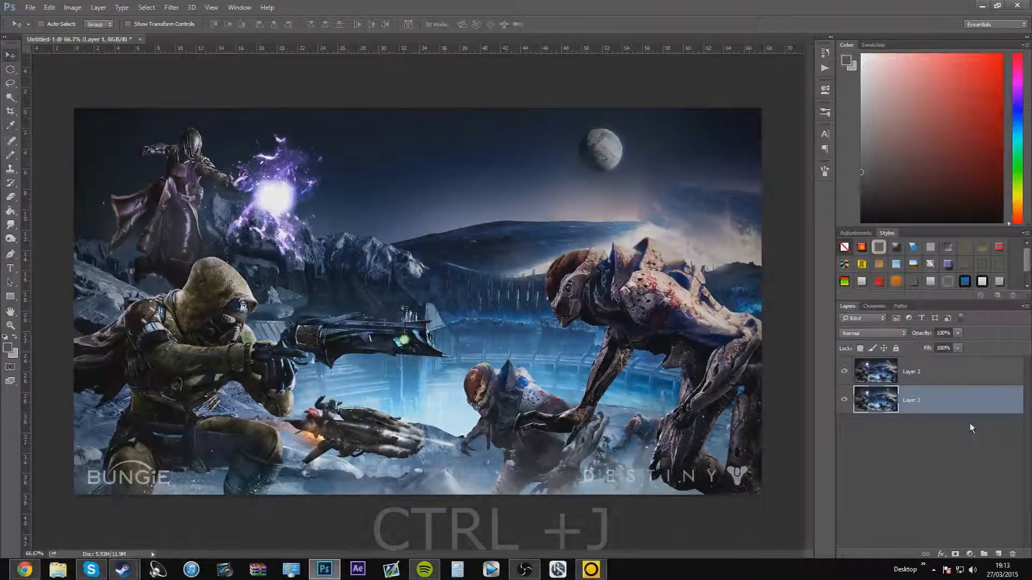
{"action": "left_click", "coordinate": [921, 370]}
{"action": "double_click", "coordinate": [921, 371]}
{"action": "type", "text": "Black and"}
{"action": "type", "text": "white"}
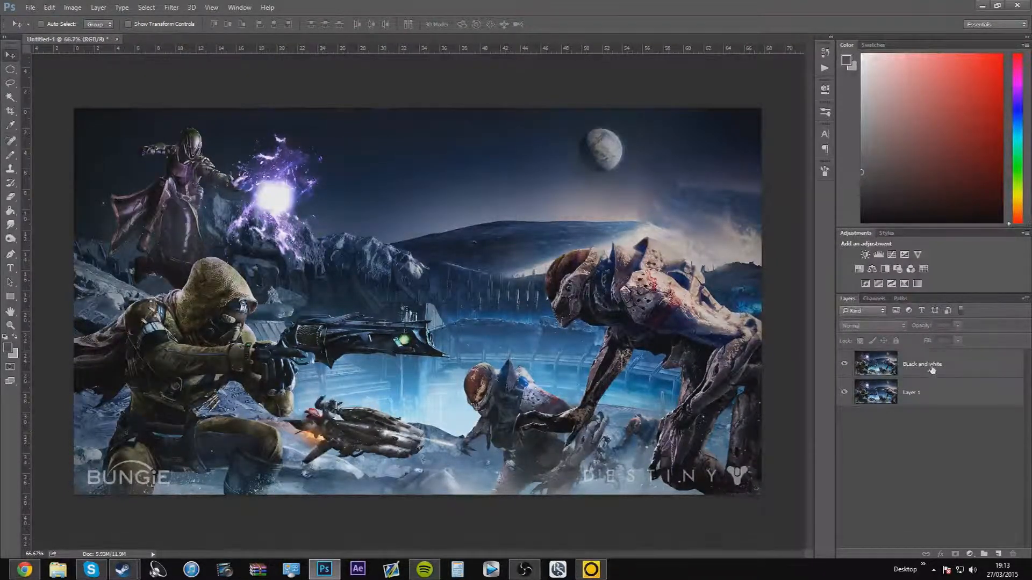
Start a Black & White adjustment on the Black and white layer, with Yellows 225%, Greens -18% and Cyans -39%
{"action": "left_click", "coordinate": [931, 370]}
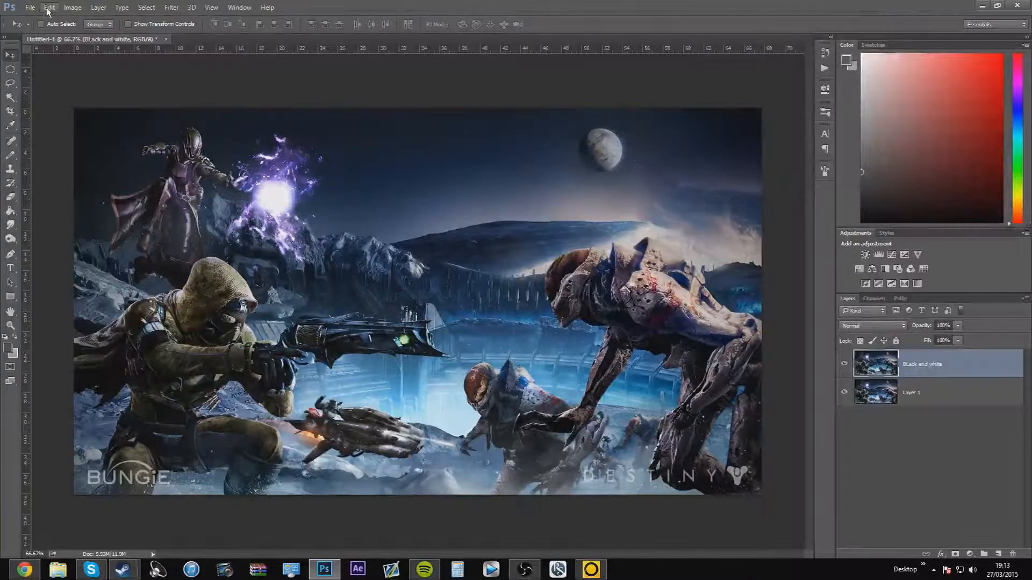
{"action": "left_click", "coordinate": [73, 7]}
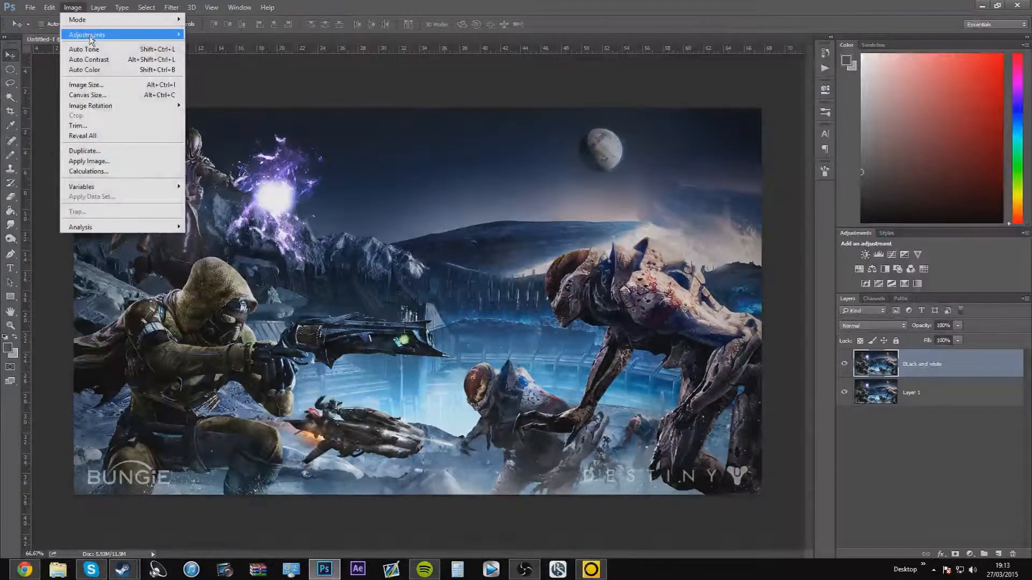
{"action": "mouse_move", "coordinate": [88, 35]}
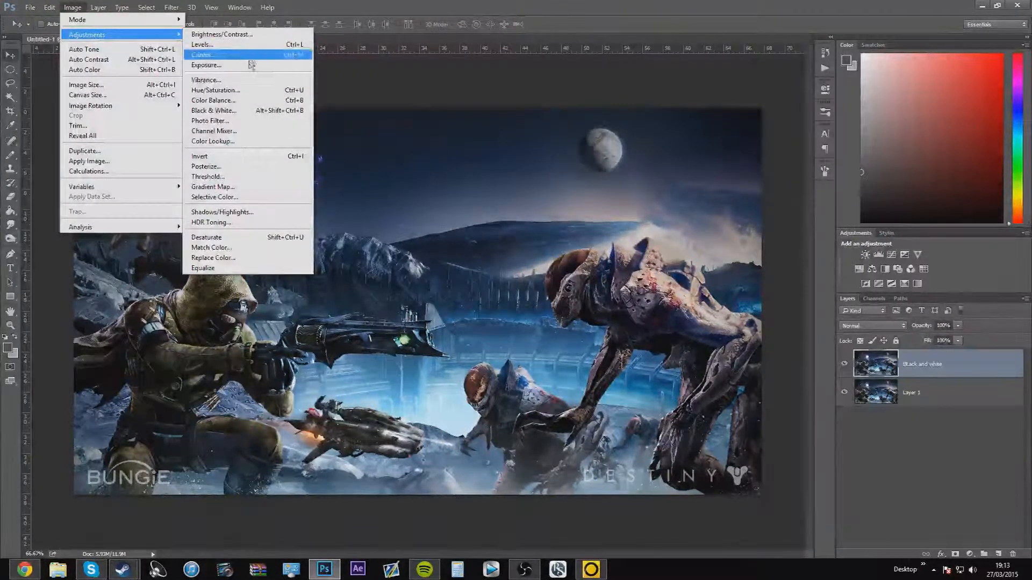
{"action": "left_click", "coordinate": [258, 111]}
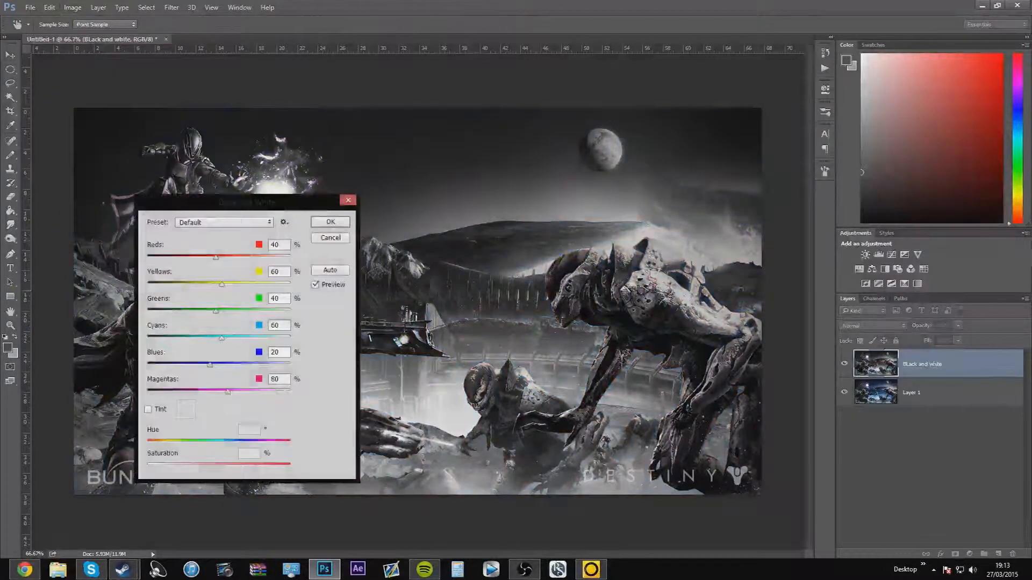
{"action": "left_click_drag", "start_coordinate": [259, 203], "coordinate": [888, 150]}
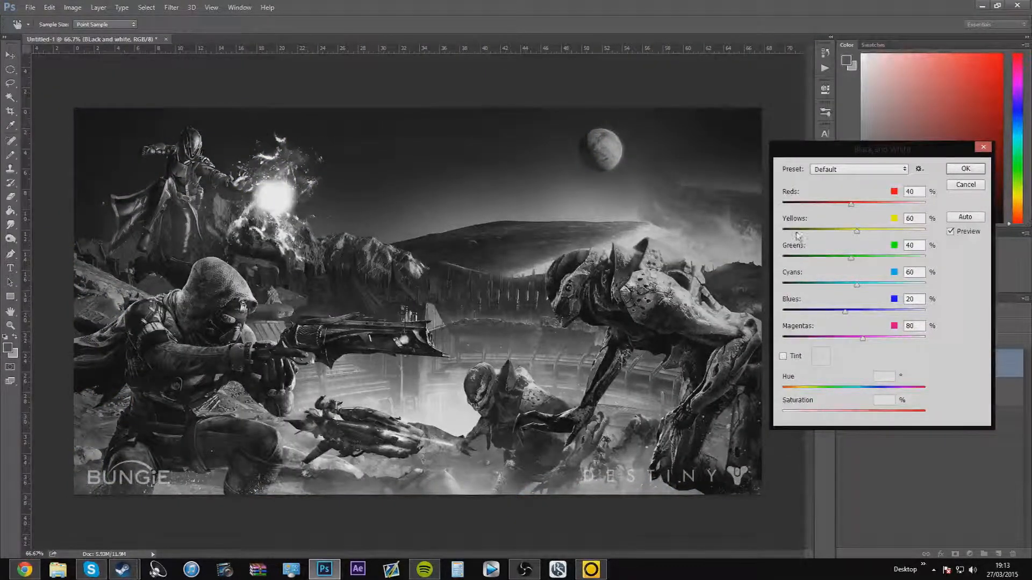
{"action": "left_click_drag", "start_coordinate": [857, 231], "coordinate": [910, 232]}
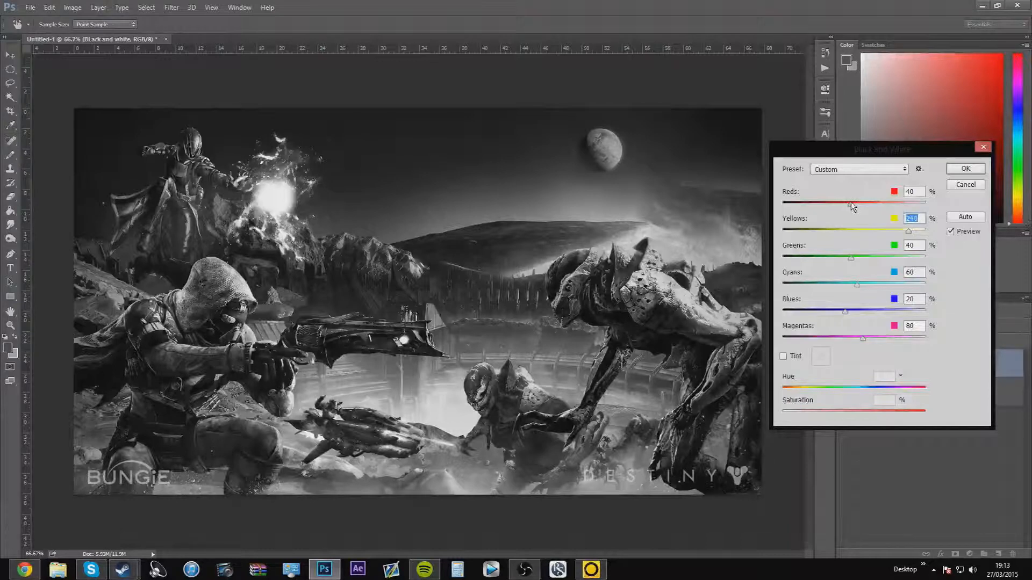
{"action": "mouse_move", "coordinate": [907, 231]}
{"action": "left_mouse_down"}
{"action": "mouse_move", "coordinate": [881, 232]}
{"action": "mouse_move", "coordinate": [906, 234]}
{"action": "left_mouse_up"}
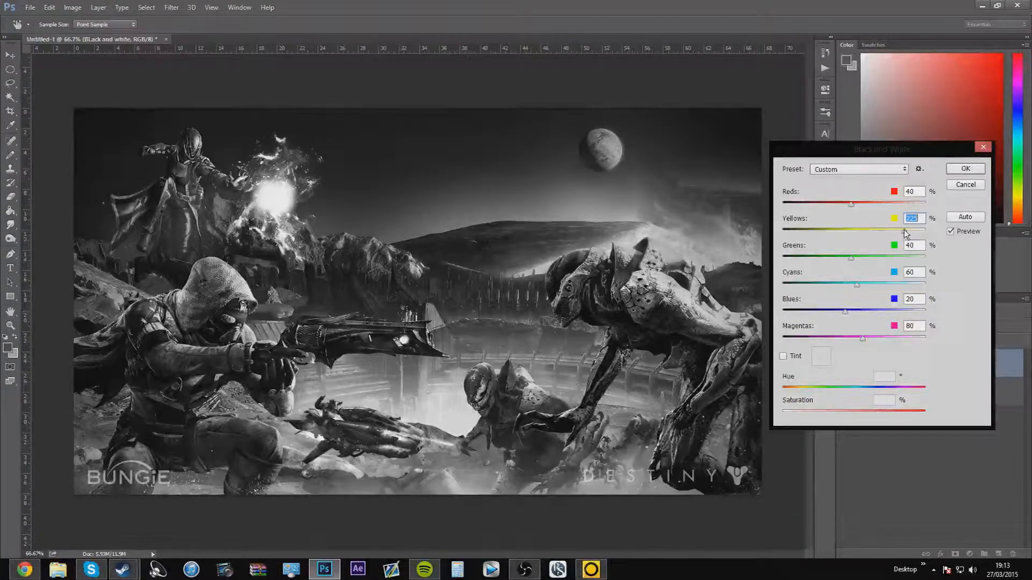
{"action": "left_click", "coordinate": [834, 261]}
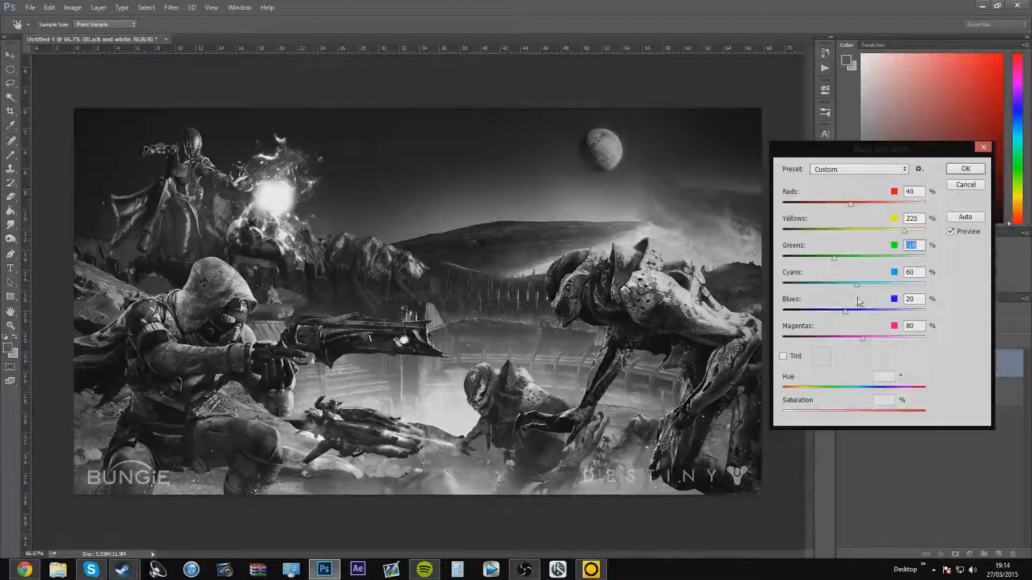
{"action": "left_click_drag", "start_coordinate": [857, 285], "coordinate": [828, 286]}
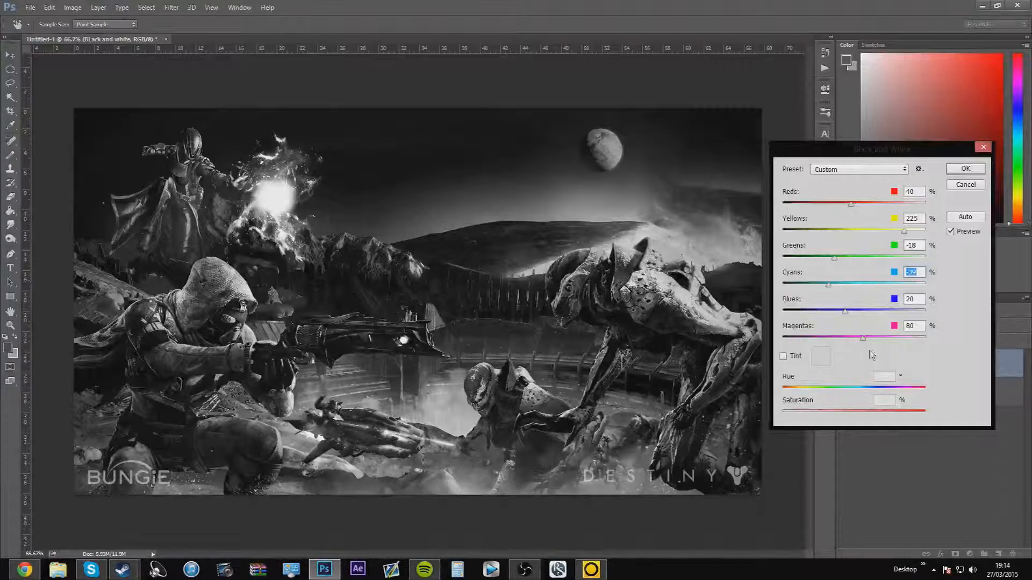
Try a tint at 100% saturation with different hues on the monochrome image, and switch the tint off again
{"action": "left_click", "coordinate": [783, 357]}
{"action": "left_click_drag", "start_coordinate": [800, 388], "coordinate": [959, 404]}
{"action": "left_click", "coordinate": [806, 388]}
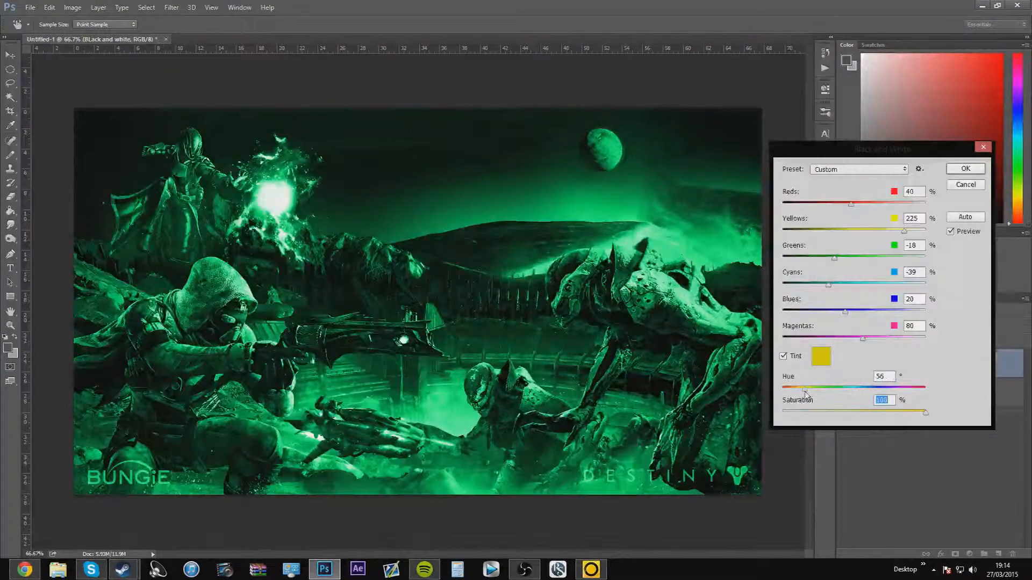
{"action": "left_click", "coordinate": [783, 356]}
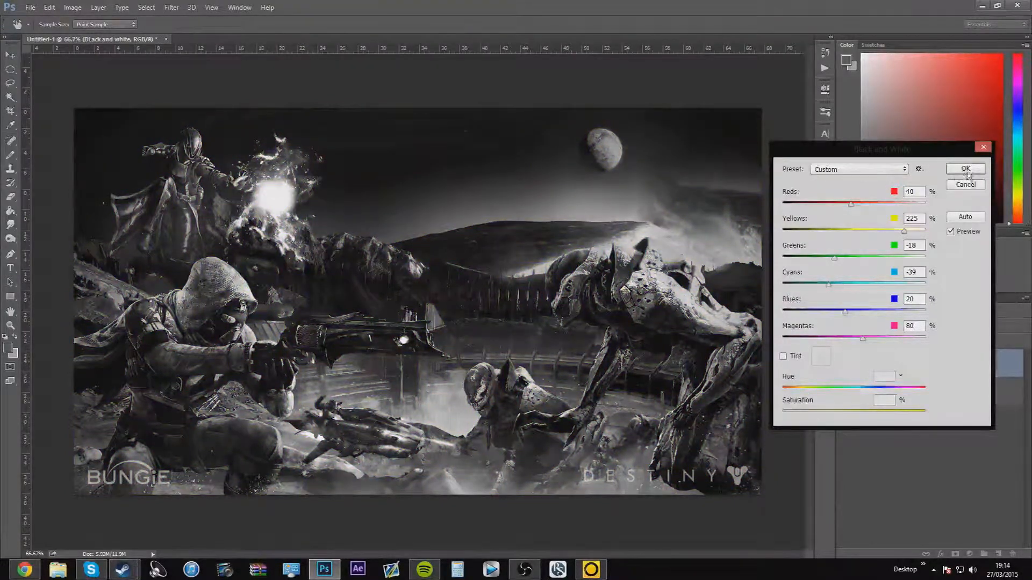
Apply the Black & White adjustment to the layer without a tint
{"action": "left_click", "coordinate": [965, 170]}
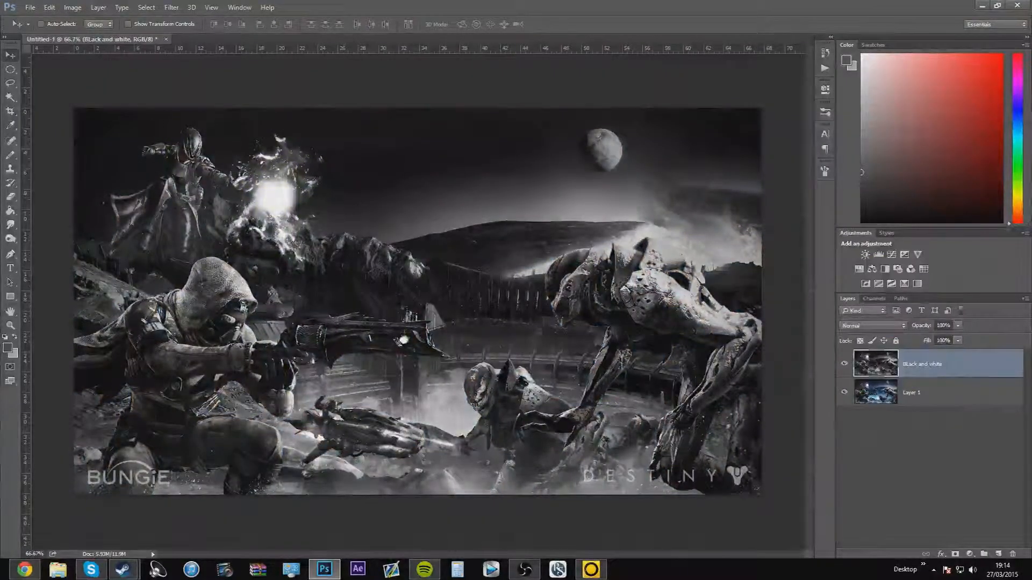
Choose the Eraser tool and enlarge its tip to about 106 px
{"action": "left_click", "coordinate": [10, 196]}
{"action": "left_click", "coordinate": [57, 26]}
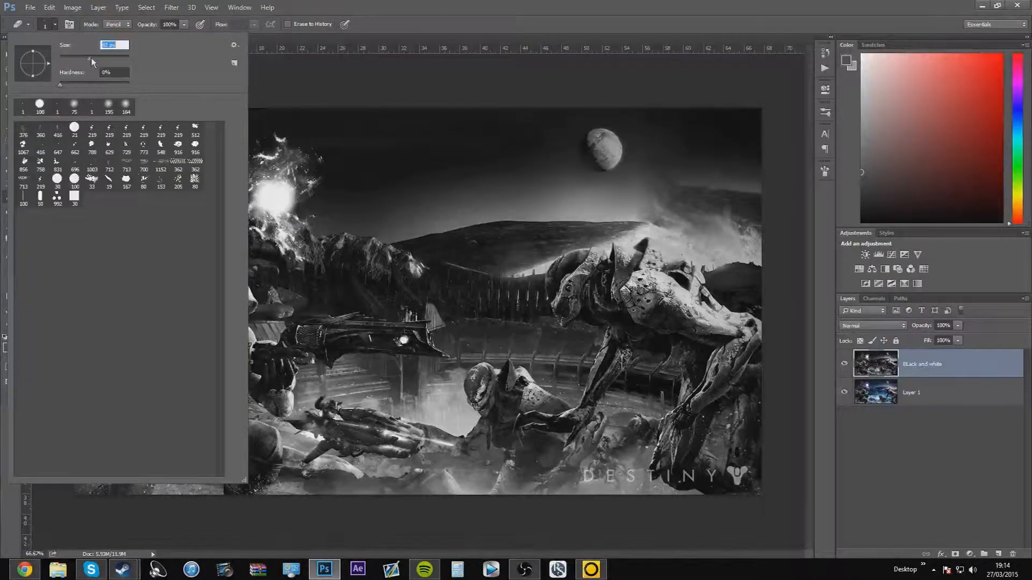
{"action": "left_click_drag", "start_coordinate": [96, 56], "coordinate": [96, 57]}
{"action": "left_click", "coordinate": [826, 169]}
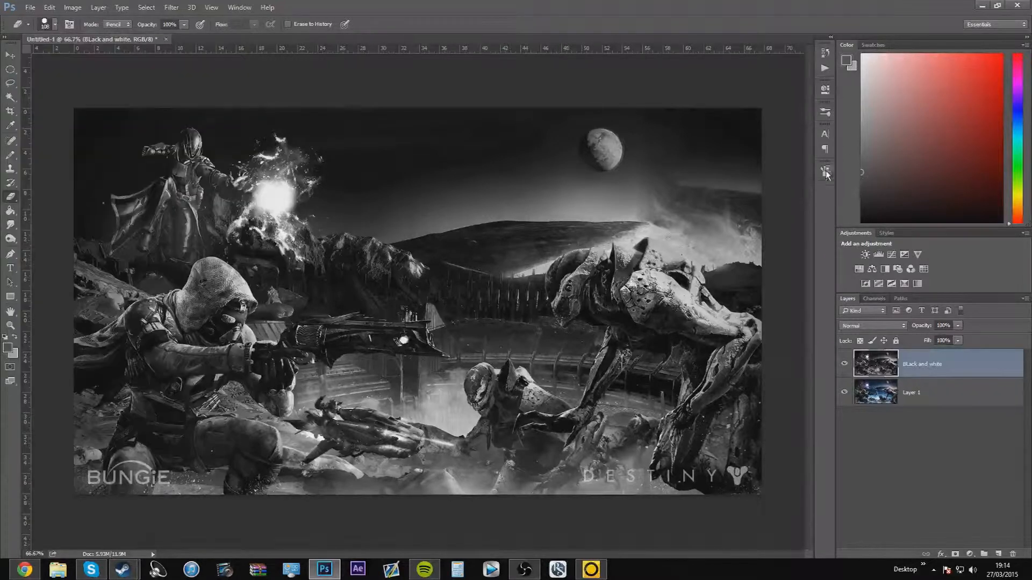
{"action": "left_click", "coordinate": [825, 172]}
{"action": "left_click", "coordinate": [239, 7]}
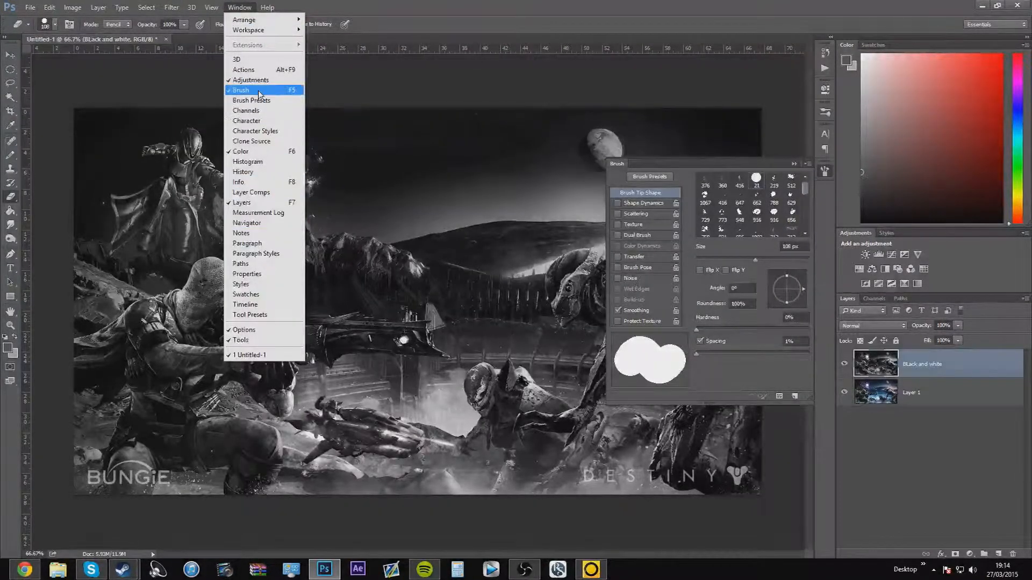
{"action": "left_click", "coordinate": [818, 187]}
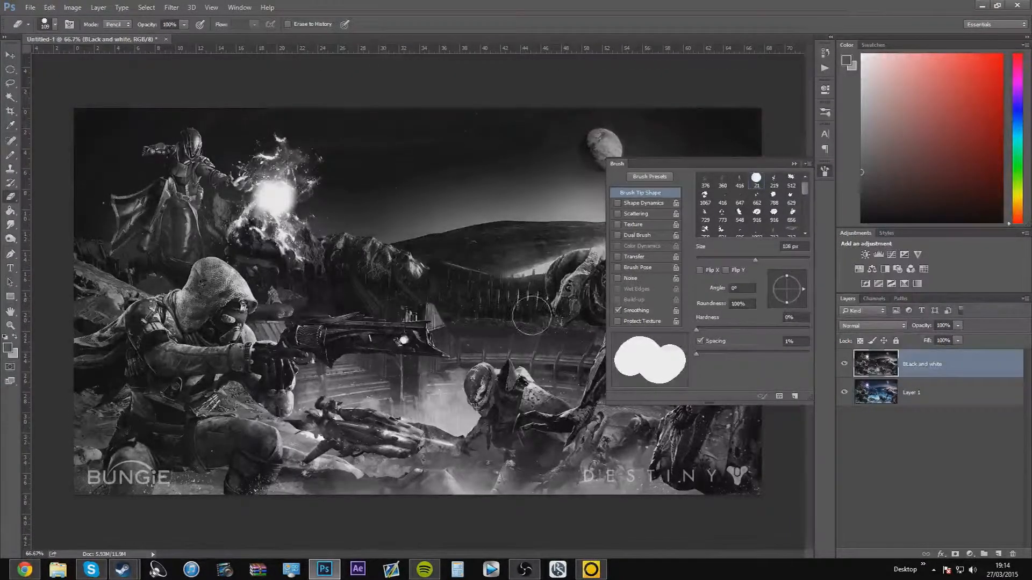
{"action": "left_click", "coordinate": [793, 164]}
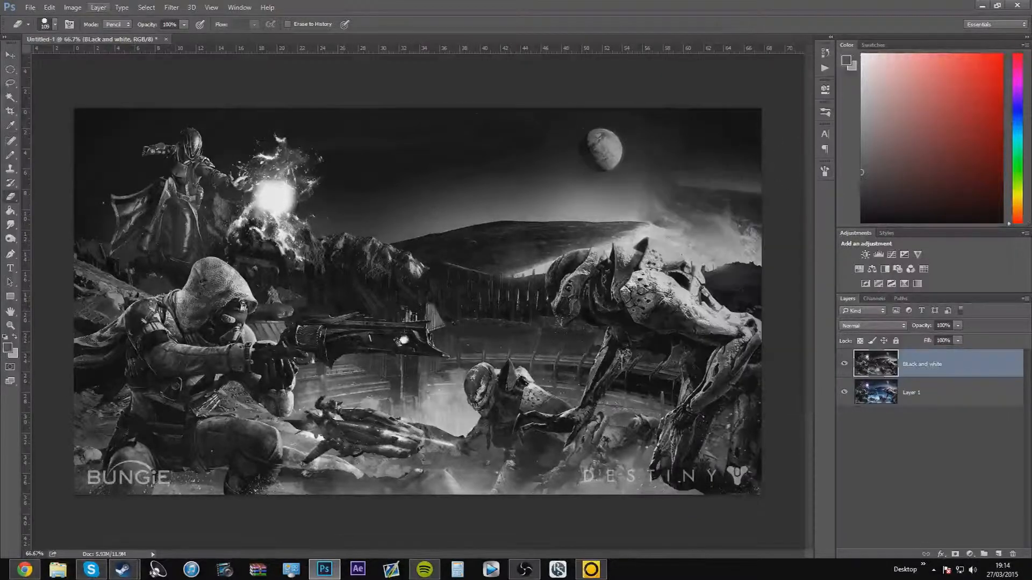
Switch the eraser to Brush mode and set its soft tip to about 74 px
{"action": "left_click", "coordinate": [54, 25]}
{"action": "left_click_drag", "start_coordinate": [65, 58], "coordinate": [70, 60]}
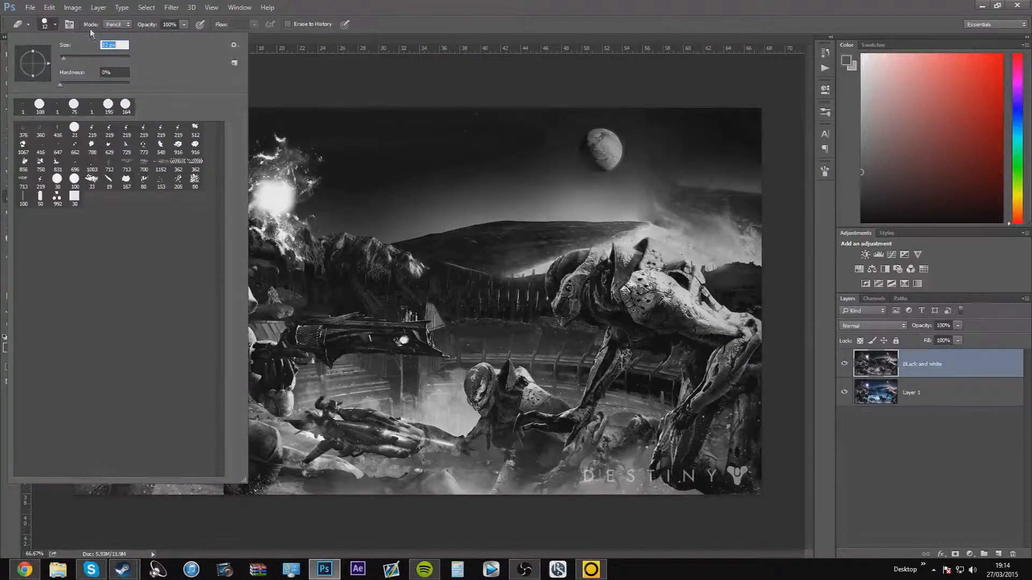
{"action": "left_click", "coordinate": [117, 24]}
{"action": "left_click", "coordinate": [118, 34]}
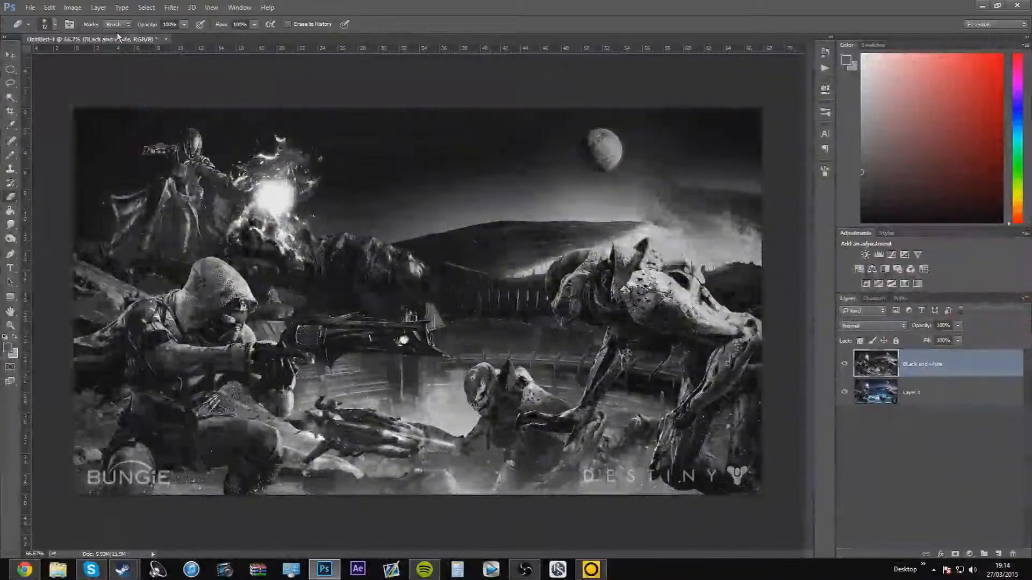
{"action": "left_click", "coordinate": [55, 24]}
{"action": "left_click", "coordinate": [457, 53]}
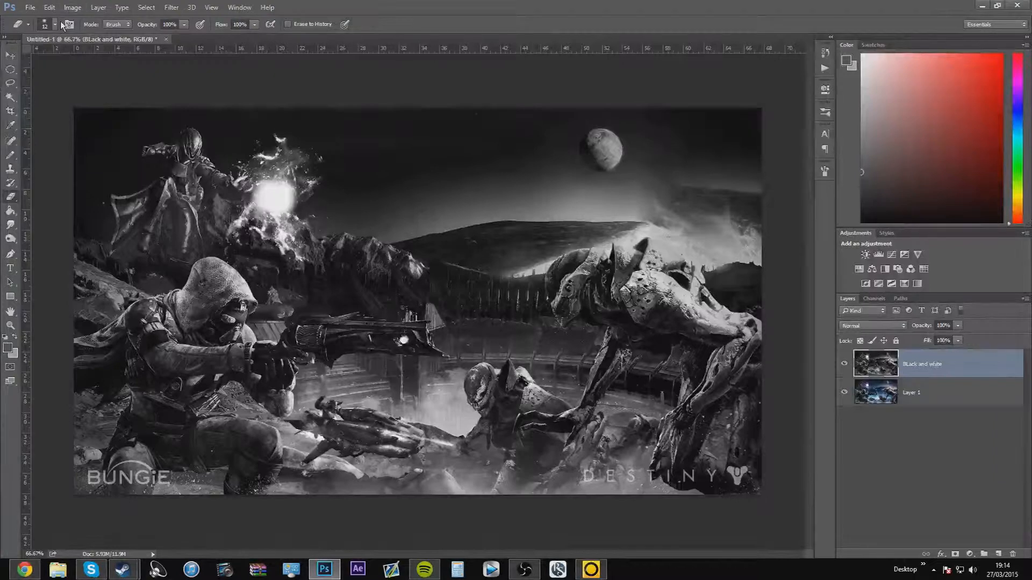
{"action": "left_click", "coordinate": [56, 24]}
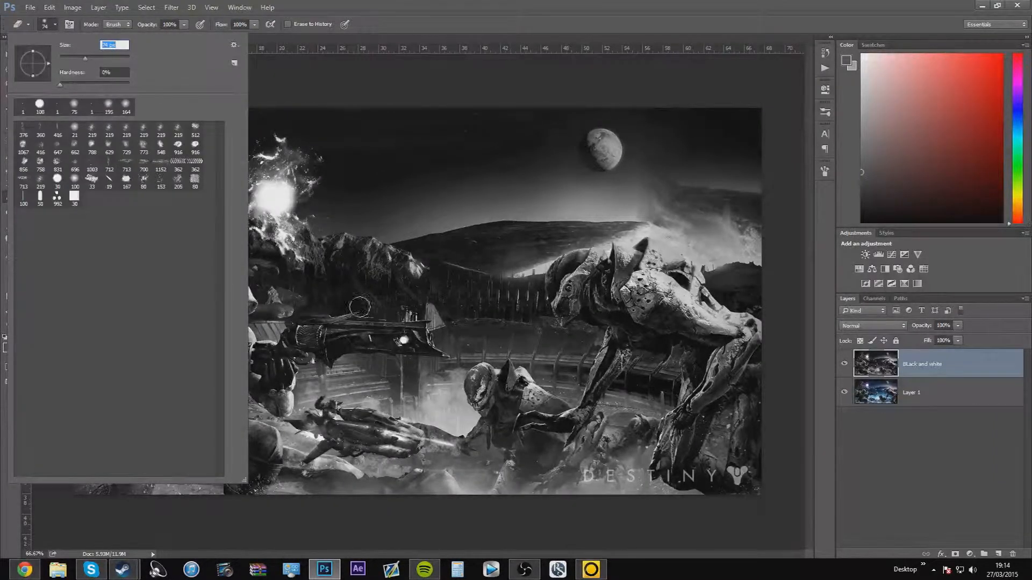
{"action": "left_click", "coordinate": [382, 20]}
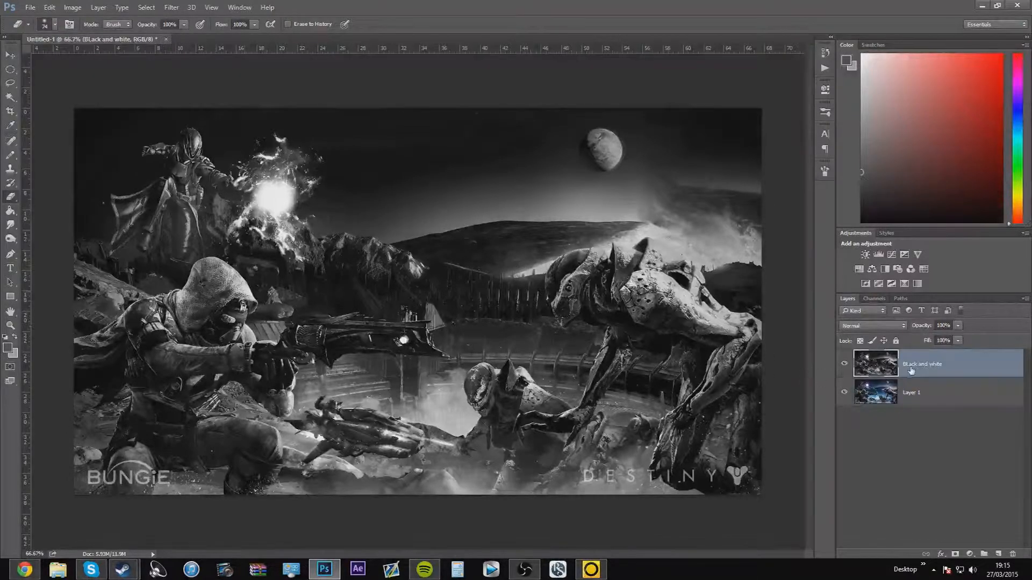
Toggle the Black and white layer's visibility to compare it with the colour image on Layer 1
{"action": "left_click", "coordinate": [933, 398]}
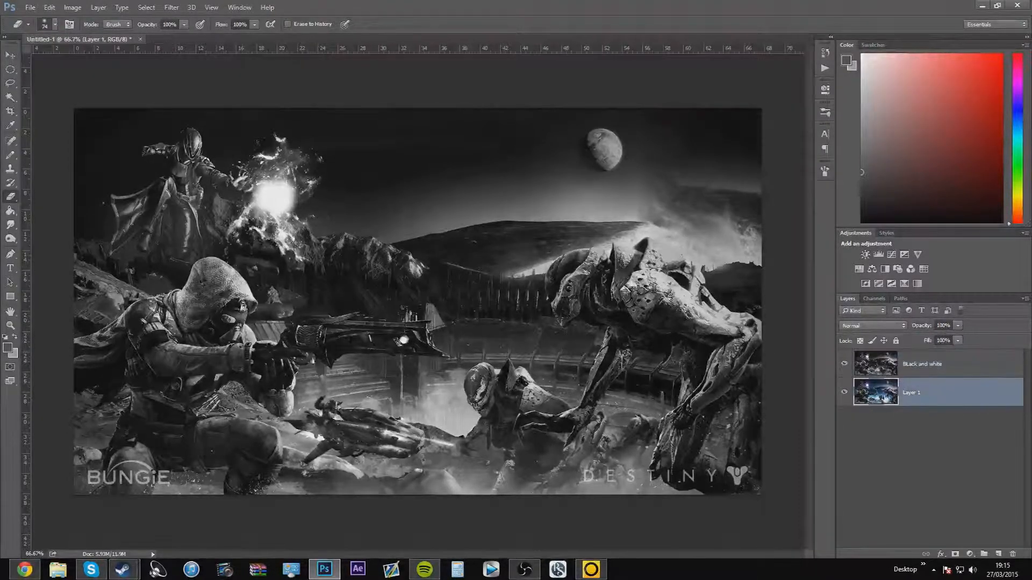
{"action": "left_click", "coordinate": [846, 370]}
{"action": "left_click", "coordinate": [845, 370]}
{"action": "left_click", "coordinate": [845, 370]}
{"action": "left_click", "coordinate": [845, 369]}
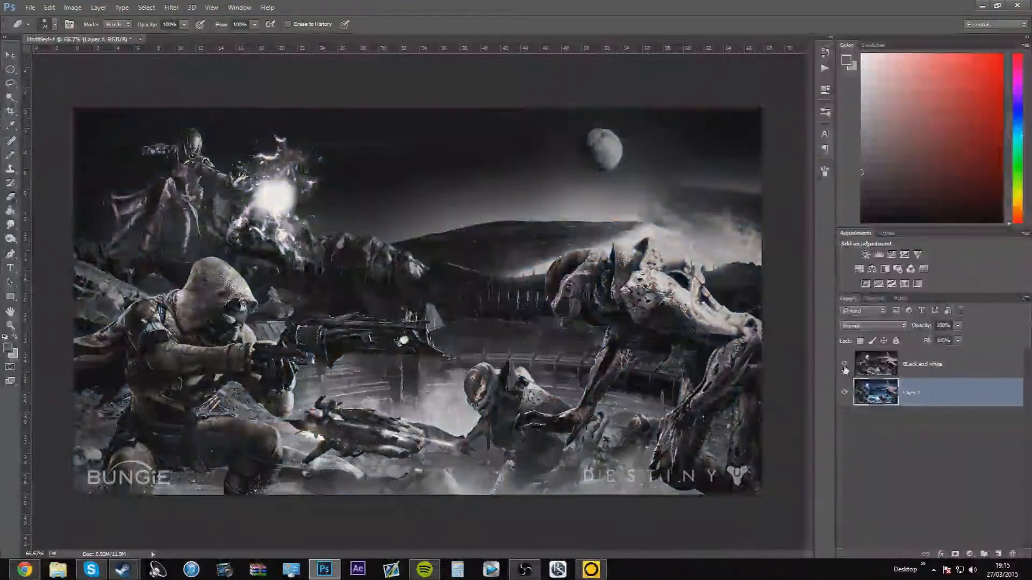
{"action": "left_click", "coordinate": [846, 370]}
{"action": "left_click", "coordinate": [845, 369]}
Erase the Black and white layer over the hooded figure and his gun to reveal the colour layer beneath
{"action": "left_click", "coordinate": [942, 371]}
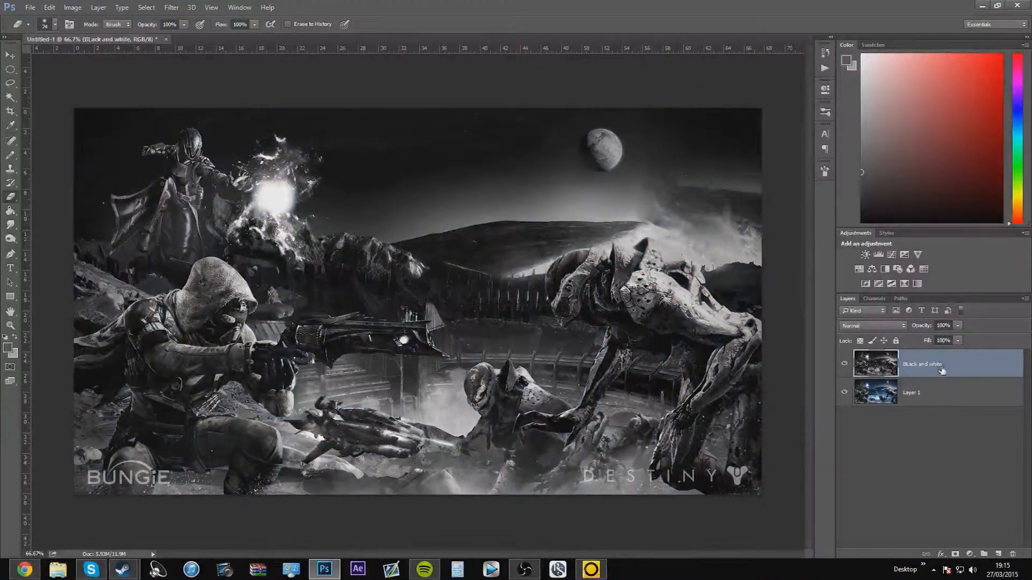
{"action": "mouse_move", "coordinate": [210, 293]}
{"action": "left_mouse_down"}
{"action": "mouse_move", "coordinate": [183, 348]}
{"action": "mouse_move", "coordinate": [205, 276]}
{"action": "mouse_move", "coordinate": [234, 307]}
{"action": "mouse_move", "coordinate": [220, 279]}
{"action": "mouse_move", "coordinate": [210, 271]}
{"action": "mouse_move", "coordinate": [182, 322]}
{"action": "mouse_move", "coordinate": [146, 314]}
{"action": "mouse_move", "coordinate": [148, 403]}
{"action": "mouse_move", "coordinate": [129, 447]}
{"action": "mouse_move", "coordinate": [127, 492]}
{"action": "mouse_move", "coordinate": [180, 377]}
{"action": "mouse_move", "coordinate": [249, 354]}
{"action": "mouse_move", "coordinate": [281, 405]}
{"action": "mouse_move", "coordinate": [286, 350]}
{"action": "mouse_move", "coordinate": [353, 339]}
{"action": "mouse_move", "coordinate": [309, 325]}
{"action": "mouse_move", "coordinate": [421, 342]}
{"action": "mouse_move", "coordinate": [489, 379]}
{"action": "left_mouse_up"}
Undo the eraser strokes over the hooded figure and his gun
{"action": "key", "text": "ctrl+alt+z"}
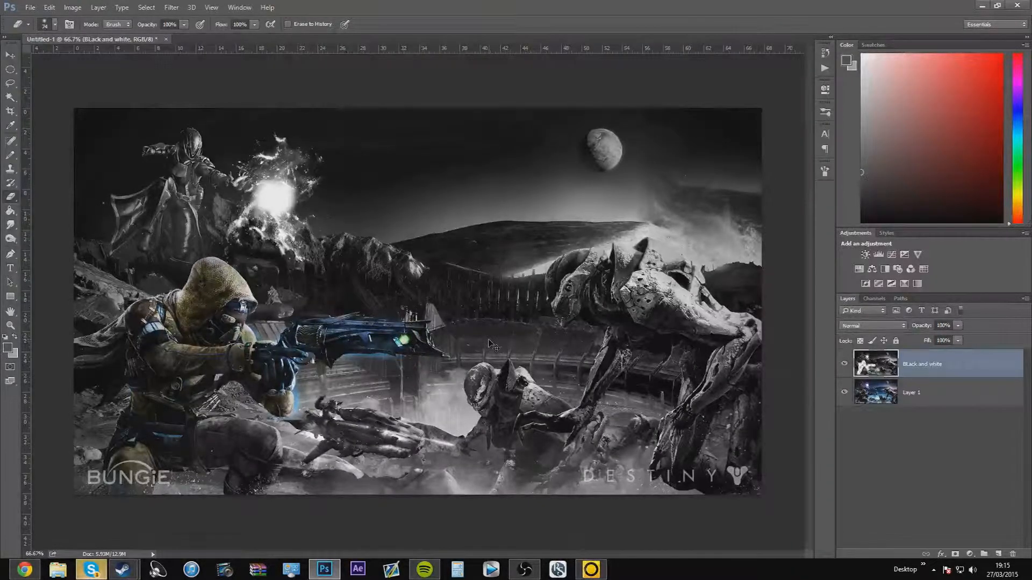
{"action": "key", "text": "ctrl+alt+z"}
{"action": "key", "text": "ctrl+alt+z"}
{"action": "key", "text": "ctrl+alt+z"}
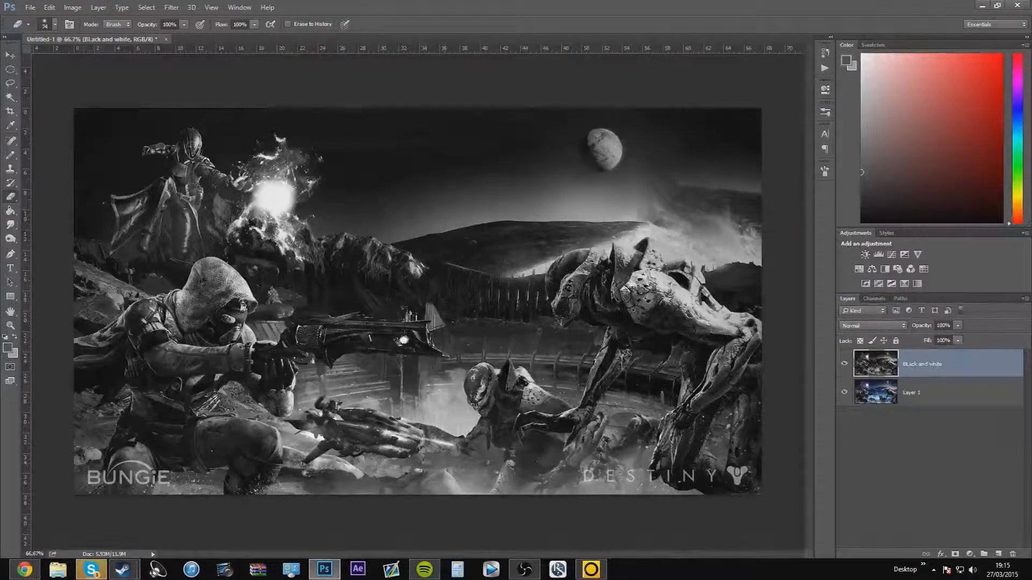
Try outlining a small area beside the gun's muzzle with the Polygonal Lasso and clearing it, and drop the selection
{"action": "left_click_drag", "start_coordinate": [9, 82], "coordinate": [58, 101]}
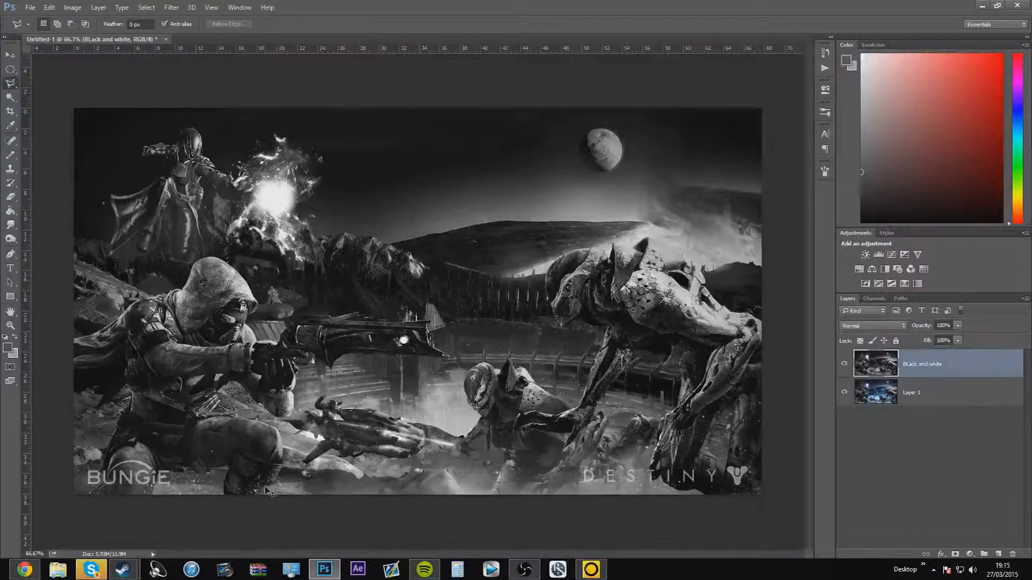
{"action": "key", "text": "ctrl+plus"}
{"action": "key", "text": "ctrl+plus"}
{"action": "key", "text": "ctrl+plus"}
{"action": "scroll", "coordinate": [267, 492], "scroll_direction": "down", "scroll_amount": 3}
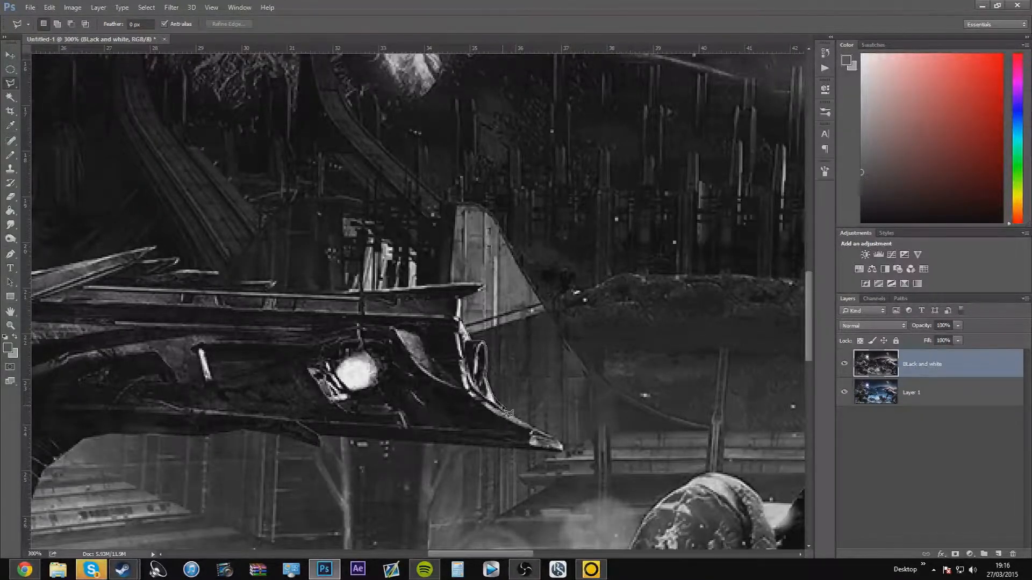
{"action": "left_click", "coordinate": [492, 395]}
{"action": "left_click", "coordinate": [544, 327]}
{"action": "left_click", "coordinate": [462, 298]}
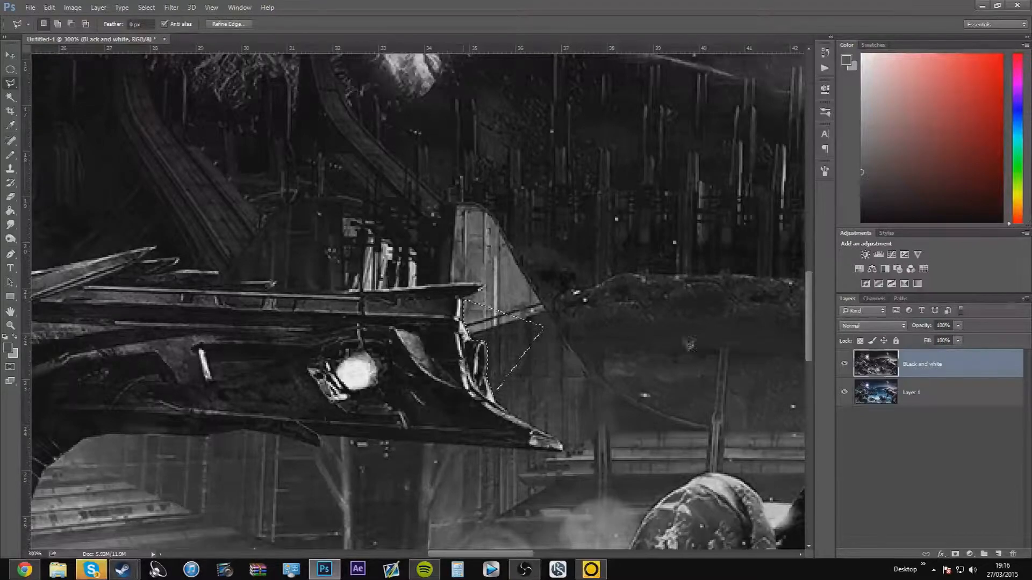
{"action": "scroll", "coordinate": [578, 344], "scroll_direction": "down", "scroll_amount": 1}
{"action": "scroll", "coordinate": [578, 344], "scroll_direction": "down", "scroll_amount": 4}
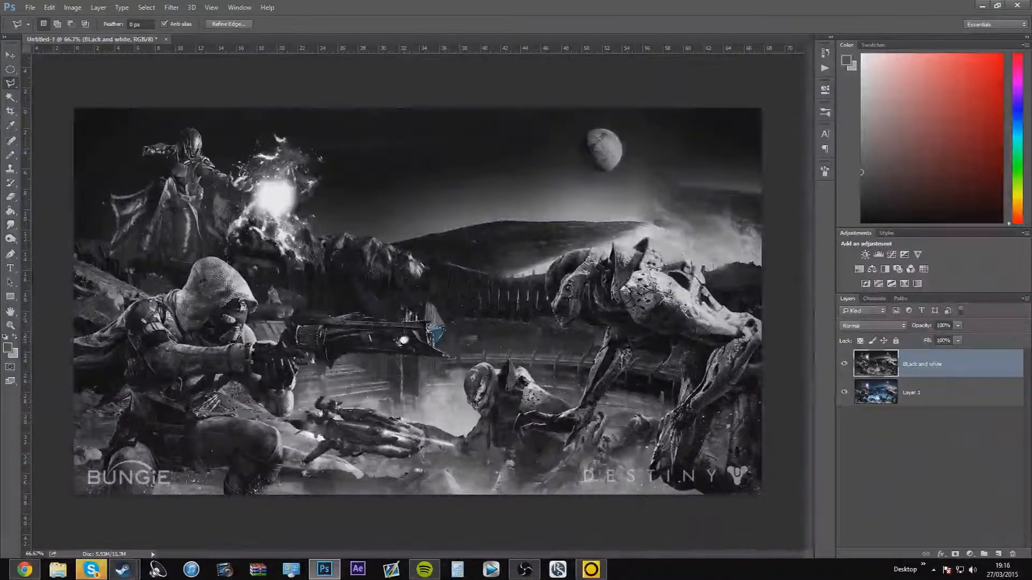
{"action": "key", "text": "ctrl+d"}
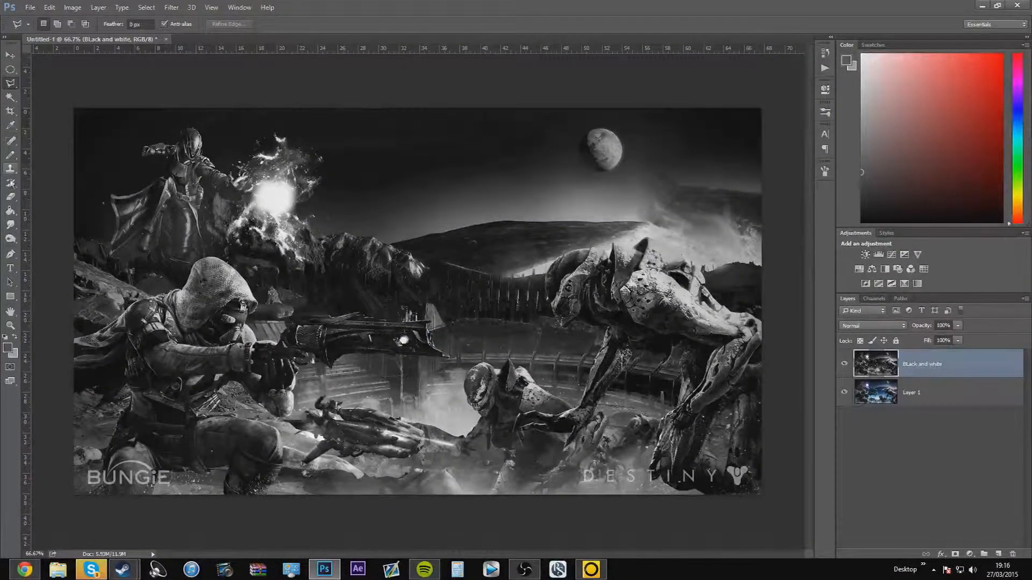
Switch to the Eraser and try a stroke over the hooded figure's hood on the Black and white layer
{"action": "left_click", "coordinate": [13, 199]}
{"action": "mouse_move", "coordinate": [212, 264]}
{"action": "left_mouse_down"}
{"action": "mouse_move", "coordinate": [193, 298]}
{"action": "mouse_move", "coordinate": [158, 317]}
{"action": "mouse_move", "coordinate": [212, 301]}
{"action": "left_mouse_up"}
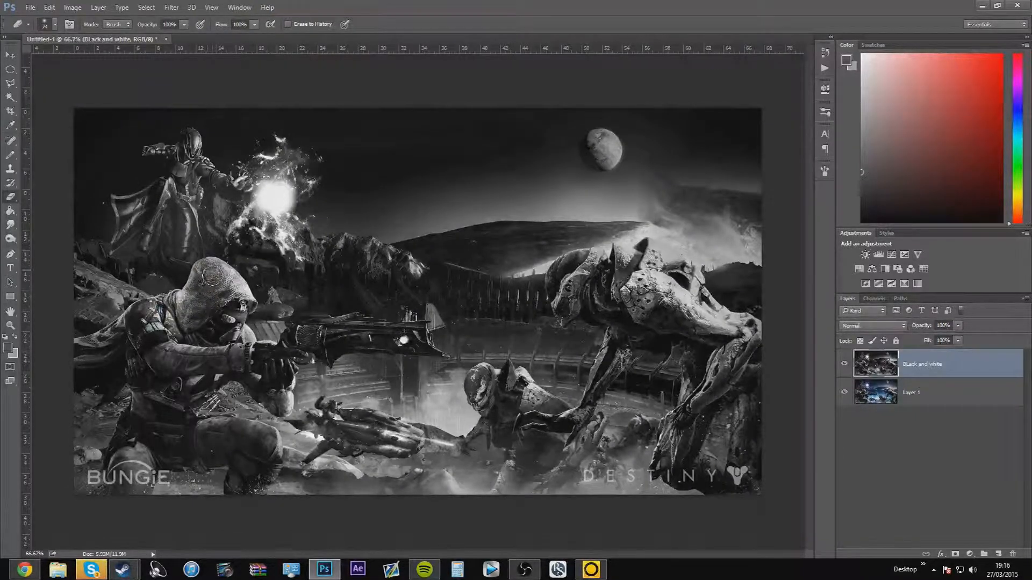
{"action": "key", "text": "ctrl+plus"}
{"action": "key", "text": "ctrl+plus"}
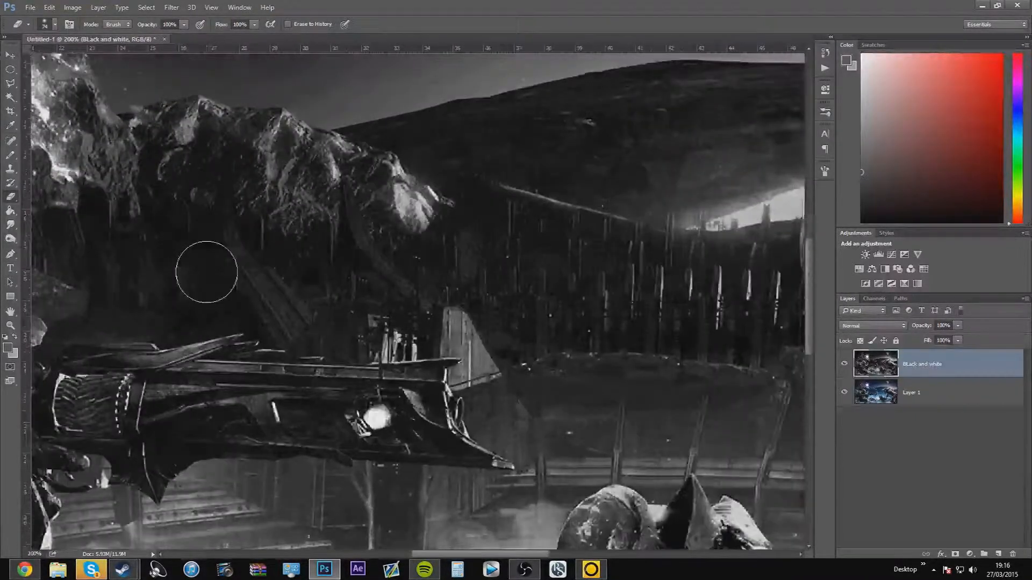
{"action": "left_click_drag", "start_coordinate": [515, 555], "coordinate": [420, 560]}
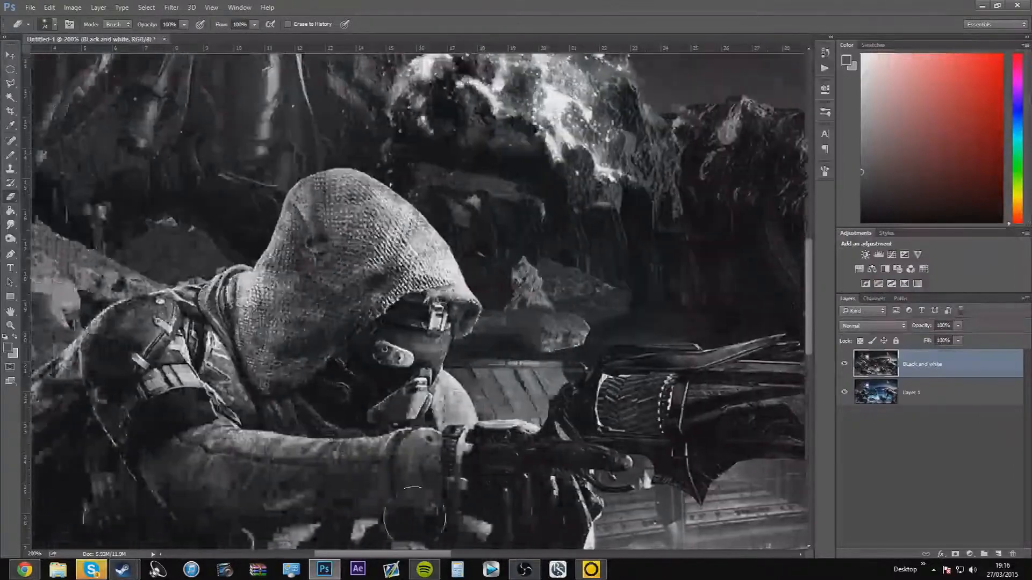
{"action": "left_click_drag", "start_coordinate": [809, 301], "coordinate": [809, 280]}
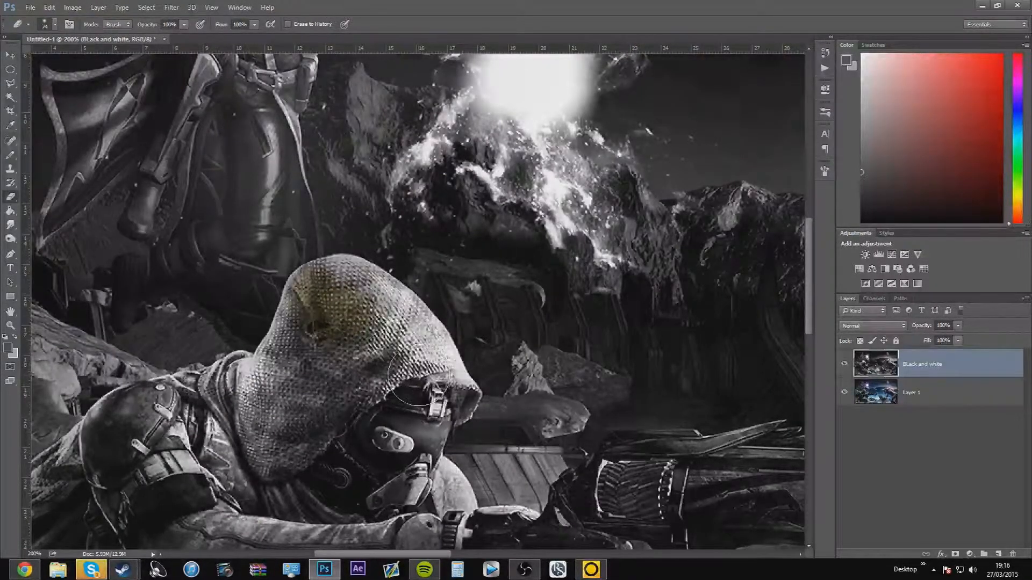
{"action": "left_click", "coordinate": [433, 389]}
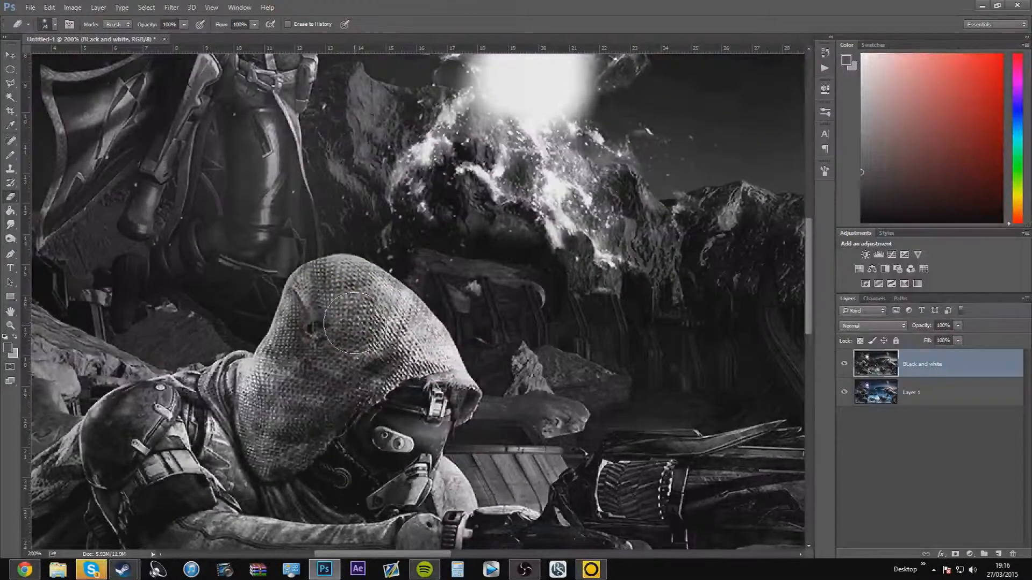
{"action": "scroll", "coordinate": [322, 323], "scroll_direction": "down", "scroll_amount": 5}
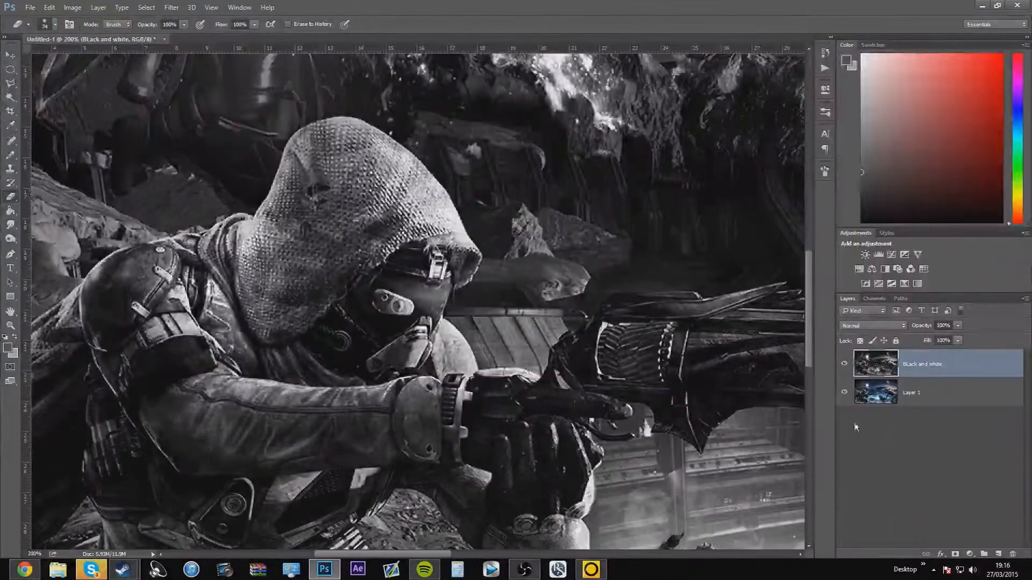
{"action": "scroll", "coordinate": [315, 321], "scroll_direction": "down", "scroll_amount": 4}
{"action": "scroll", "coordinate": [320, 399], "scroll_direction": "up", "scroll_amount": 5}
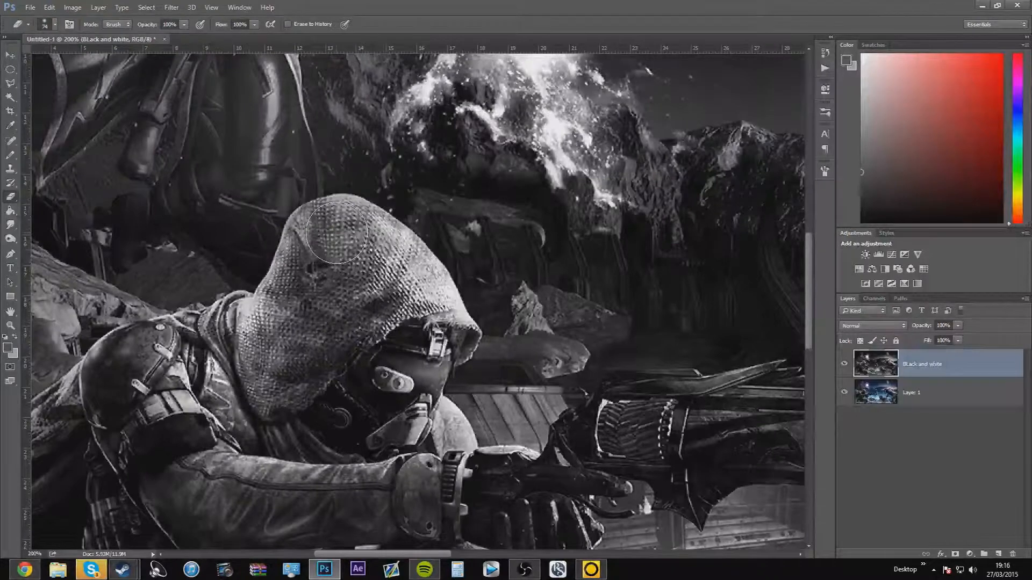
Set the eraser size to 38 px and erase the Black and white layer over the front of the hood, mask and gloved hands
{"action": "mouse_move", "coordinate": [355, 252]}
{"action": "left_mouse_down"}
{"action": "mouse_move", "coordinate": [387, 236]}
{"action": "mouse_move", "coordinate": [350, 258]}
{"action": "mouse_move", "coordinate": [378, 277]}
{"action": "mouse_move", "coordinate": [412, 272]}
{"action": "left_mouse_up"}
{"action": "left_click", "coordinate": [55, 25]}
{"action": "left_click_drag", "start_coordinate": [59, 53], "coordinate": [47, 52]}
{"action": "mouse_move", "coordinate": [403, 338]}
{"action": "left_mouse_down"}
{"action": "mouse_move", "coordinate": [445, 342]}
{"action": "mouse_move", "coordinate": [450, 357]}
{"action": "mouse_move", "coordinate": [406, 386]}
{"action": "mouse_move", "coordinate": [422, 430]}
{"action": "mouse_move", "coordinate": [472, 444]}
{"action": "left_mouse_up"}
{"action": "scroll", "coordinate": [482, 378], "scroll_direction": "down", "scroll_amount": 3}
{"action": "mouse_move", "coordinate": [482, 378]}
{"action": "left_mouse_down"}
{"action": "mouse_move", "coordinate": [529, 383]}
{"action": "mouse_move", "coordinate": [577, 366]}
{"action": "mouse_move", "coordinate": [570, 452]}
{"action": "left_mouse_up"}
{"action": "scroll", "coordinate": [567, 449], "scroll_direction": "down", "scroll_amount": 2}
{"action": "mouse_move", "coordinate": [565, 416]}
{"action": "left_mouse_down"}
{"action": "mouse_move", "coordinate": [564, 508]}
{"action": "mouse_move", "coordinate": [485, 448]}
{"action": "left_mouse_up"}
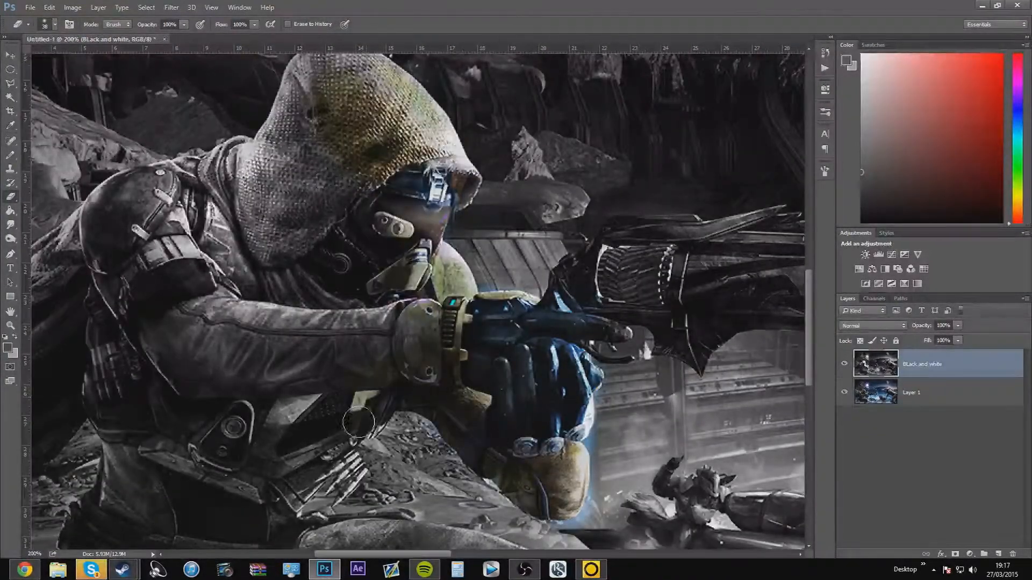
Erase the Black and white layer over the hooded figure's chest straps, raised thigh, knee and lower leg
{"action": "left_click_drag", "start_coordinate": [363, 456], "coordinate": [338, 484]}
{"action": "scroll", "coordinate": [344, 451], "scroll_direction": "down", "scroll_amount": 4}
{"action": "mouse_move", "coordinate": [543, 379]}
{"action": "left_mouse_down"}
{"action": "mouse_move", "coordinate": [580, 315]}
{"action": "mouse_move", "coordinate": [510, 332]}
{"action": "mouse_move", "coordinate": [344, 279]}
{"action": "mouse_move", "coordinate": [393, 414]}
{"action": "mouse_move", "coordinate": [534, 476]}
{"action": "left_mouse_up"}
{"action": "scroll", "coordinate": [502, 424], "scroll_direction": "down", "scroll_amount": 4}
{"action": "left_click_drag", "start_coordinate": [524, 417], "coordinate": [401, 495]}
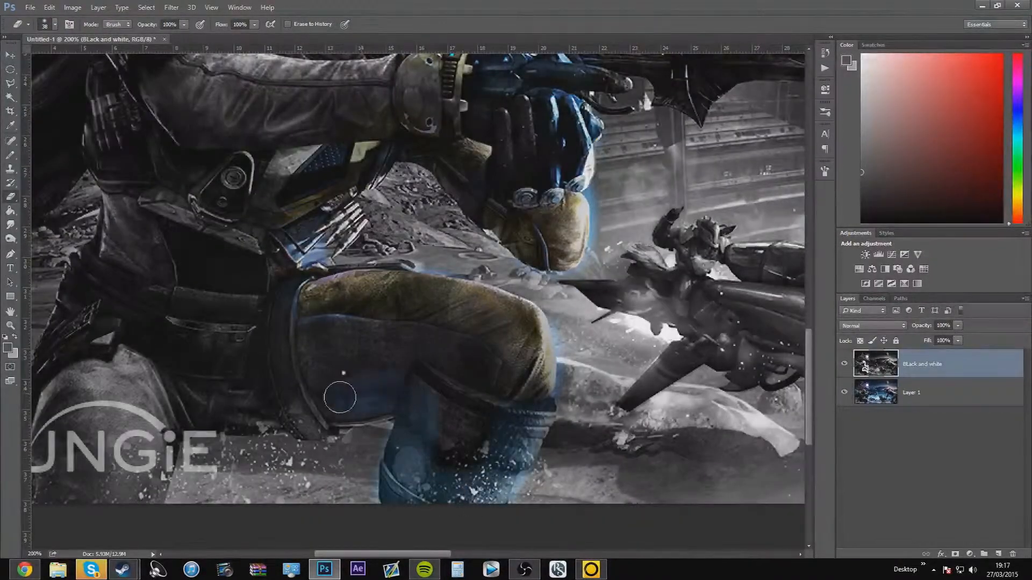
Erase the Black and white layer over the figure's kneeling leg, hip, shoulder, cloak and arm
{"action": "scroll", "coordinate": [219, 498], "scroll_direction": "left", "scroll_amount": 3}
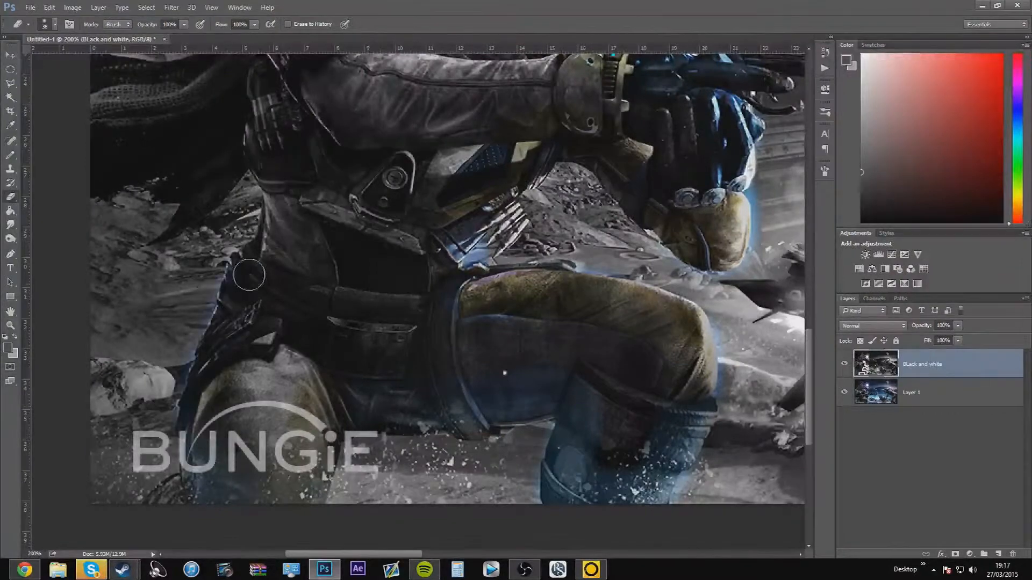
{"action": "scroll", "coordinate": [274, 252], "scroll_direction": "up", "scroll_amount": 5}
{"action": "scroll", "coordinate": [85, 232], "scroll_direction": "up", "scroll_amount": 5}
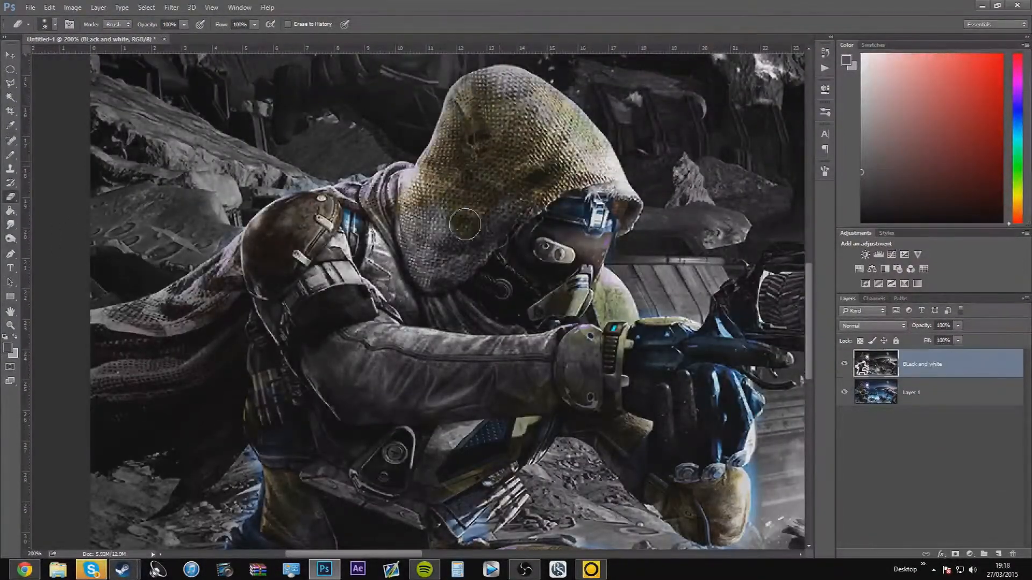
{"action": "mouse_move", "coordinate": [465, 225]}
{"action": "left_mouse_down"}
{"action": "mouse_move", "coordinate": [377, 269]}
{"action": "mouse_move", "coordinate": [312, 322]}
{"action": "mouse_move", "coordinate": [465, 362]}
{"action": "left_mouse_up"}
{"action": "scroll", "coordinate": [462, 344], "scroll_direction": "down", "scroll_amount": 1}
Hide Layer 1 to expose missed spots and erase the leftover Black and white patches across the figure's torso
{"action": "left_click", "coordinate": [844, 392]}
{"action": "left_click_drag", "start_coordinate": [400, 384], "coordinate": [511, 362]}
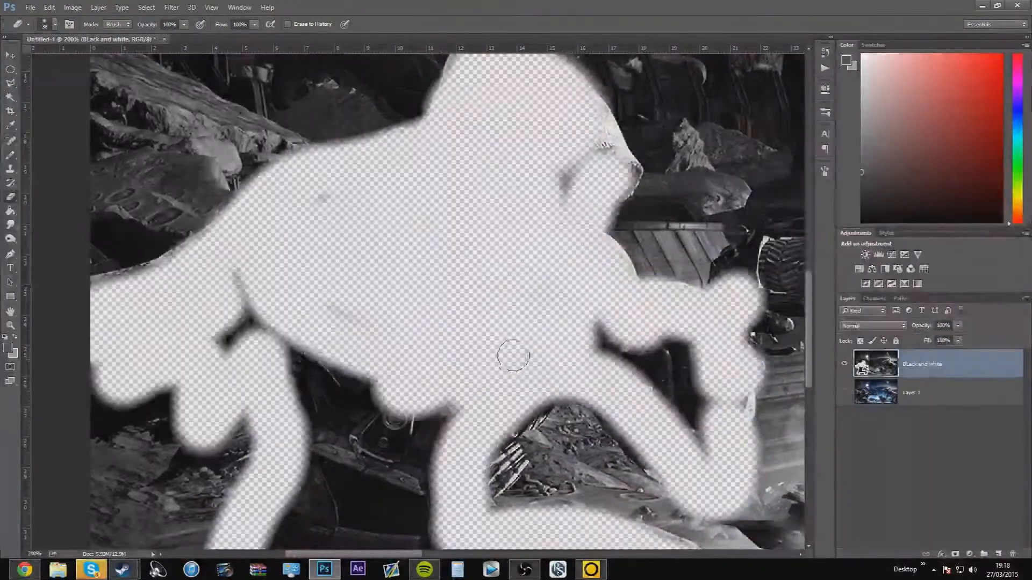
{"action": "scroll", "coordinate": [451, 242], "scroll_direction": "down", "scroll_amount": 5}
{"action": "scroll", "coordinate": [484, 263], "scroll_direction": "up", "scroll_amount": 3}
{"action": "scroll", "coordinate": [483, 264], "scroll_direction": "down", "scroll_amount": 1}
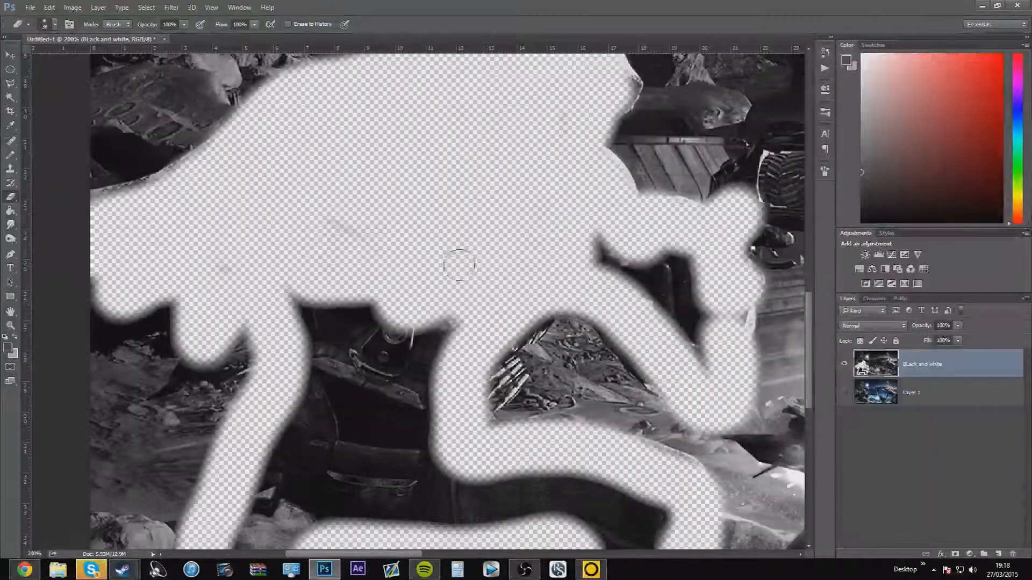
{"action": "scroll", "coordinate": [497, 287], "scroll_direction": "down", "scroll_amount": 1}
{"action": "scroll", "coordinate": [497, 288], "scroll_direction": "down", "scroll_amount": 3}
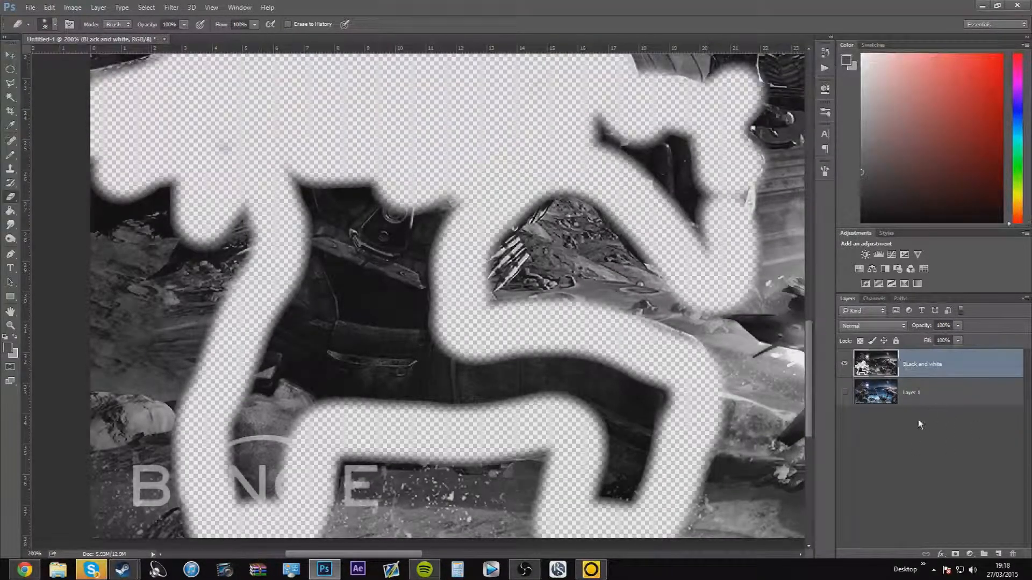
Erase the remaining Black and white areas inside the figure's forearm, waist and legs
{"action": "scroll", "coordinate": [349, 203], "scroll_direction": "up", "scroll_amount": 4}
{"action": "scroll", "coordinate": [352, 206], "scroll_direction": "down", "scroll_amount": 3}
{"action": "scroll", "coordinate": [606, 188], "scroll_direction": "up", "scroll_amount": 3}
{"action": "mouse_move", "coordinate": [709, 333]}
{"action": "left_mouse_down"}
{"action": "mouse_move", "coordinate": [661, 269]}
{"action": "mouse_move", "coordinate": [596, 249]}
{"action": "mouse_move", "coordinate": [704, 355]}
{"action": "left_mouse_up"}
{"action": "scroll", "coordinate": [322, 196], "scroll_direction": "down", "scroll_amount": 3}
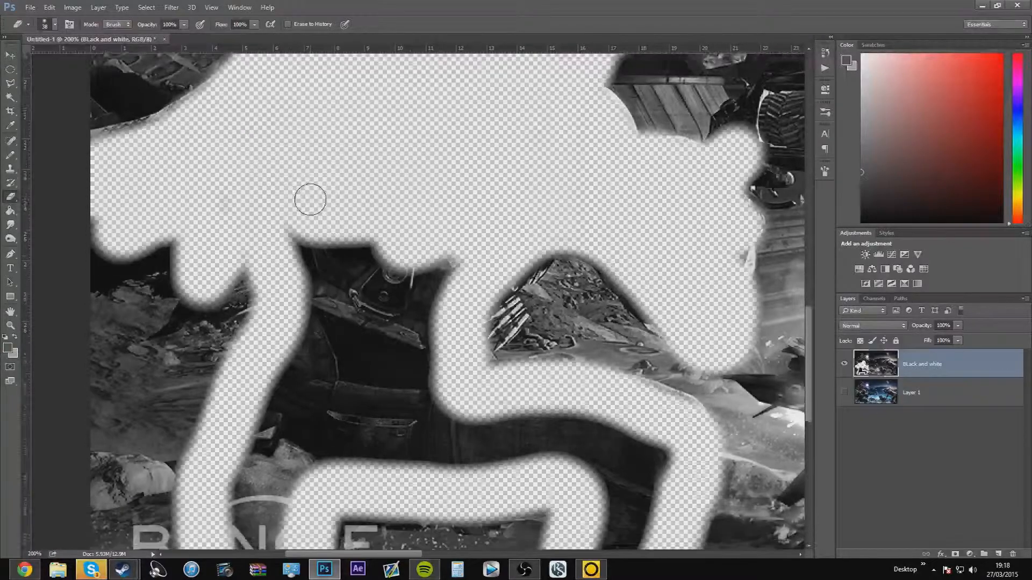
{"action": "mouse_move", "coordinate": [306, 180]}
{"action": "left_mouse_down"}
{"action": "mouse_move", "coordinate": [250, 390]}
{"action": "mouse_move", "coordinate": [244, 508]}
{"action": "mouse_move", "coordinate": [267, 482]}
{"action": "mouse_move", "coordinate": [319, 346]}
{"action": "mouse_move", "coordinate": [340, 207]}
{"action": "mouse_move", "coordinate": [387, 179]}
{"action": "mouse_move", "coordinate": [445, 200]}
{"action": "mouse_move", "coordinate": [430, 215]}
{"action": "mouse_move", "coordinate": [374, 210]}
{"action": "mouse_move", "coordinate": [353, 362]}
{"action": "mouse_move", "coordinate": [311, 406]}
{"action": "mouse_move", "coordinate": [418, 230]}
{"action": "mouse_move", "coordinate": [416, 276]}
{"action": "mouse_move", "coordinate": [377, 393]}
{"action": "mouse_move", "coordinate": [431, 317]}
{"action": "mouse_move", "coordinate": [451, 251]}
{"action": "mouse_move", "coordinate": [421, 353]}
{"action": "mouse_move", "coordinate": [604, 387]}
{"action": "mouse_move", "coordinate": [648, 426]}
{"action": "mouse_move", "coordinate": [621, 497]}
{"action": "mouse_move", "coordinate": [658, 413]}
{"action": "mouse_move", "coordinate": [658, 380]}
{"action": "mouse_move", "coordinate": [481, 331]}
{"action": "mouse_move", "coordinate": [410, 357]}
{"action": "mouse_move", "coordinate": [491, 404]}
{"action": "mouse_move", "coordinate": [594, 406]}
{"action": "mouse_move", "coordinate": [615, 468]}
{"action": "mouse_move", "coordinate": [603, 495]}
{"action": "left_mouse_up"}
{"action": "scroll", "coordinate": [437, 279], "scroll_direction": "up", "scroll_amount": 4}
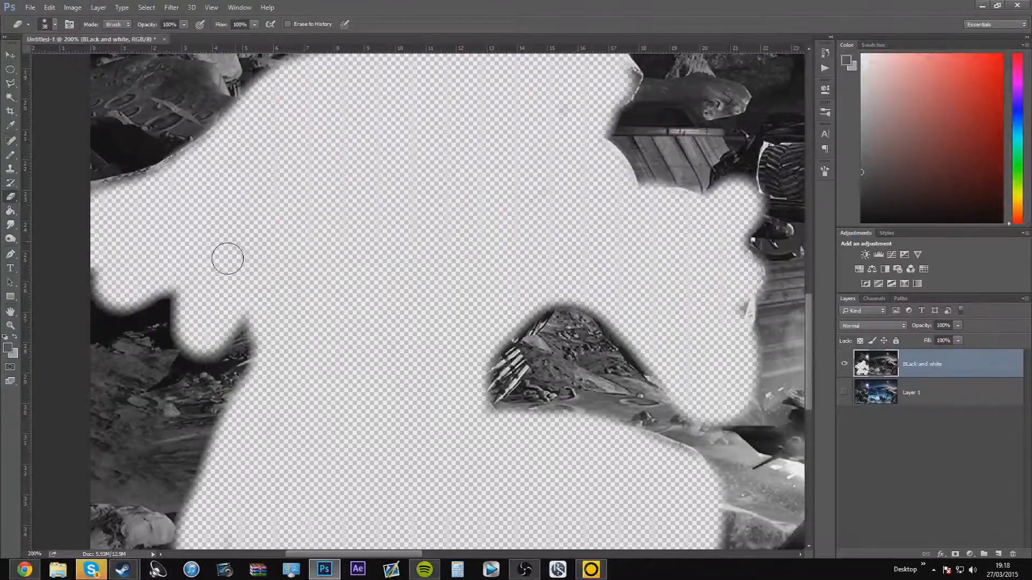
Toggle the Black and white layer's visibility, show Layer 1 again and view the whole coloured figure
{"action": "left_click", "coordinate": [844, 365]}
{"action": "left_click", "coordinate": [844, 364]}
{"action": "left_click", "coordinate": [844, 393]}
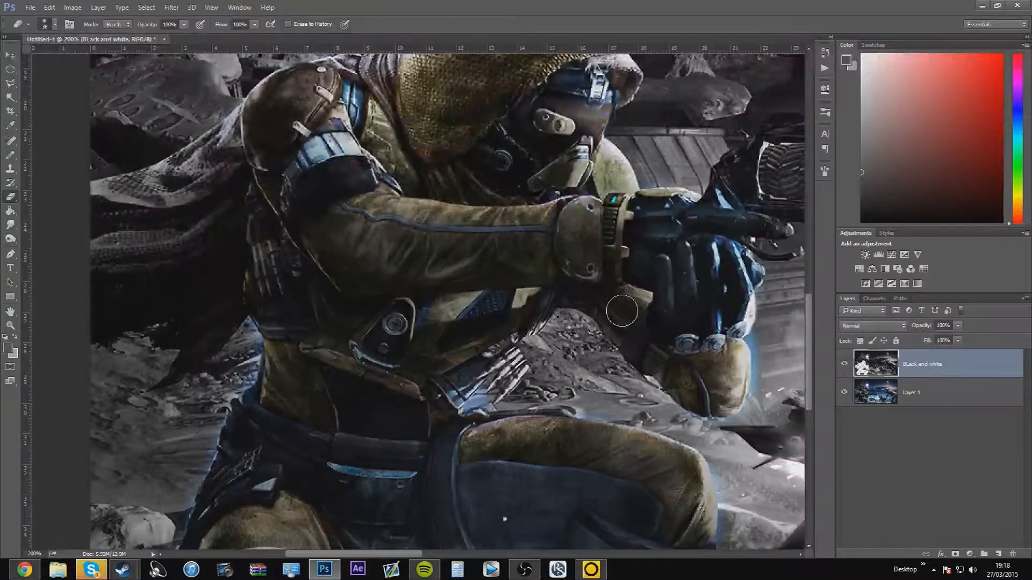
{"action": "key", "text": "ctrl+minus"}
{"action": "key", "text": "ctrl+minus"}
{"action": "key", "text": "ctrl+minus"}
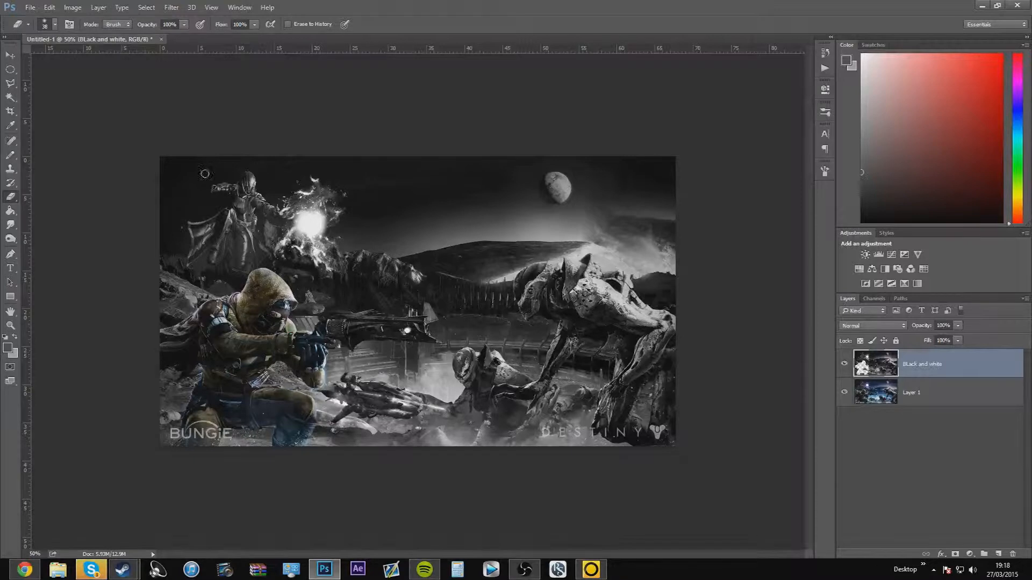
Try erasing the Black and white layer over the large creature's head, neck and back plates with the soft 38 px eraser
{"action": "left_click", "coordinate": [54, 25]}
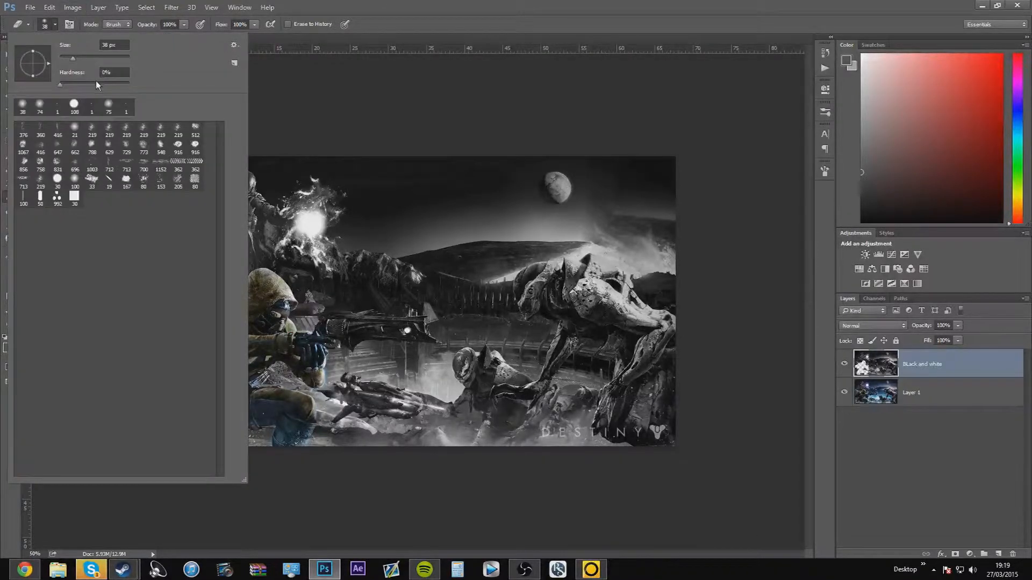
{"action": "left_click", "coordinate": [102, 75]}
{"action": "left_click", "coordinate": [385, 20]}
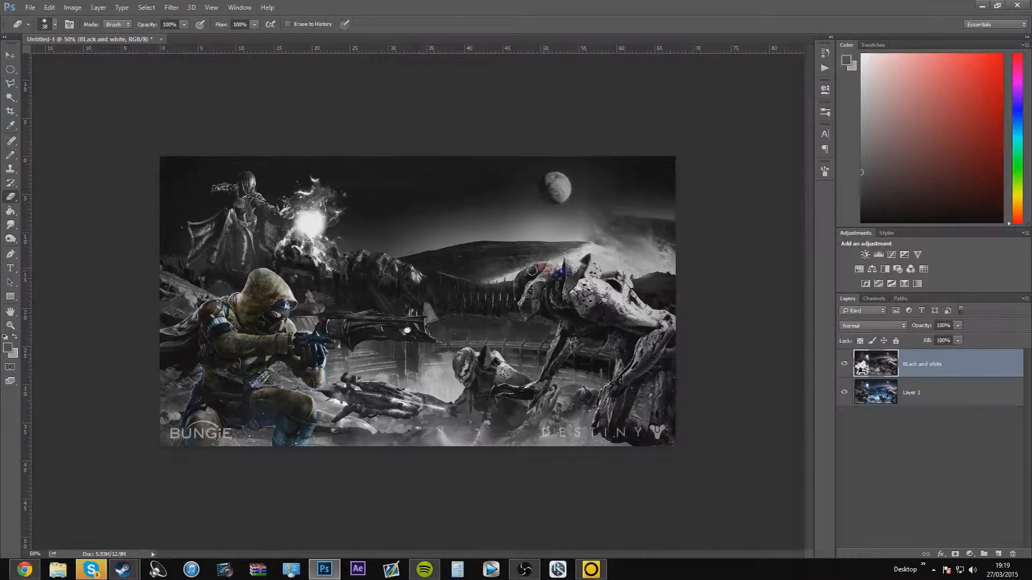
{"action": "key", "text": "ctrl+plus"}
{"action": "key", "text": "ctrl+plus"}
{"action": "key", "text": "ctrl+plus"}
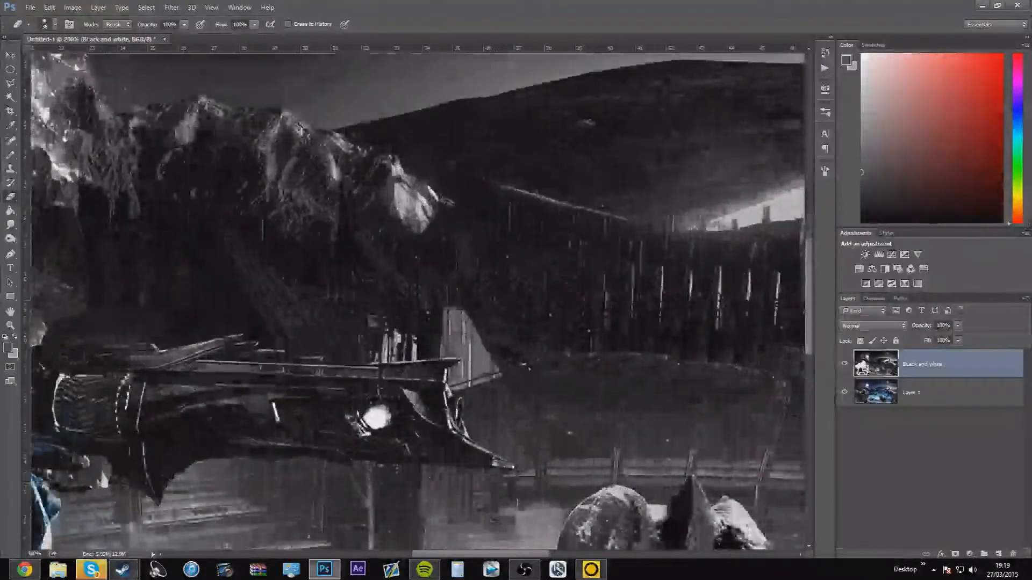
{"action": "scroll", "coordinate": [346, 287], "scroll_direction": "right", "scroll_amount": 8}
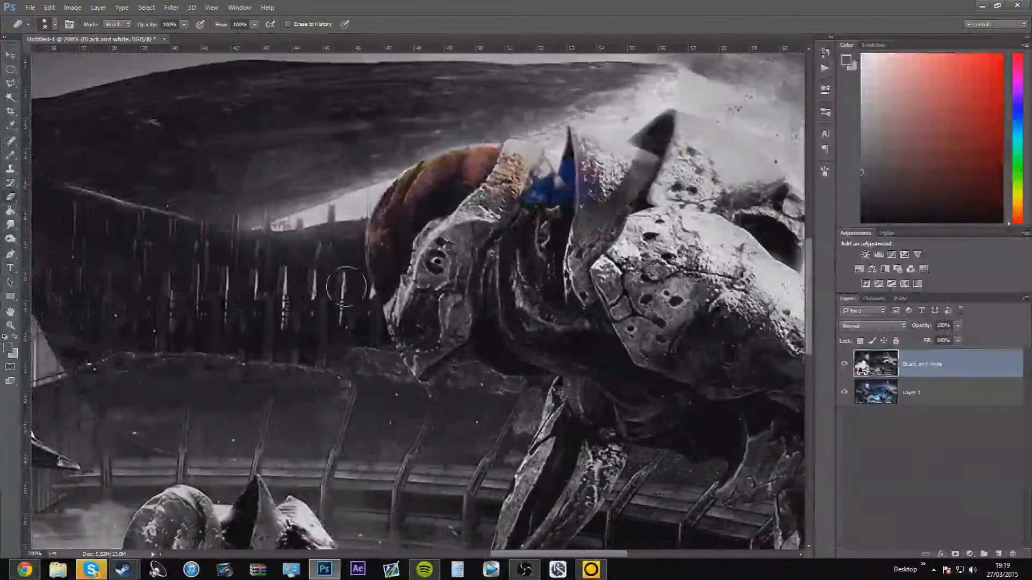
{"action": "mouse_move", "coordinate": [582, 179]}
{"action": "left_mouse_down"}
{"action": "mouse_move", "coordinate": [585, 148]}
{"action": "mouse_move", "coordinate": [653, 180]}
{"action": "mouse_move", "coordinate": [629, 162]}
{"action": "mouse_move", "coordinate": [644, 174]}
{"action": "mouse_move", "coordinate": [632, 167]}
{"action": "mouse_move", "coordinate": [680, 150]}
{"action": "mouse_move", "coordinate": [669, 185]}
{"action": "left_mouse_up"}
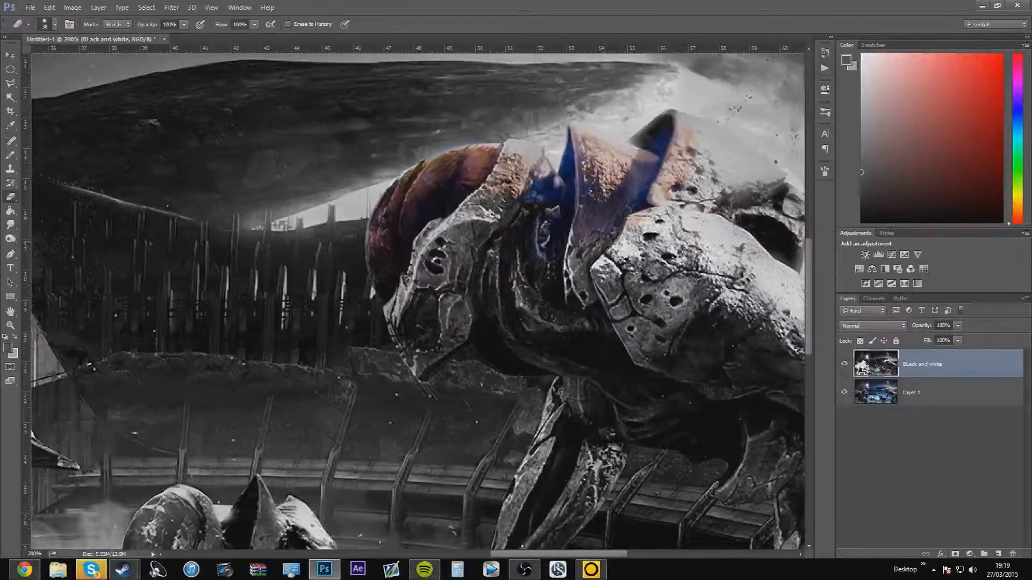
{"action": "left_click_drag", "start_coordinate": [497, 243], "coordinate": [457, 257]}
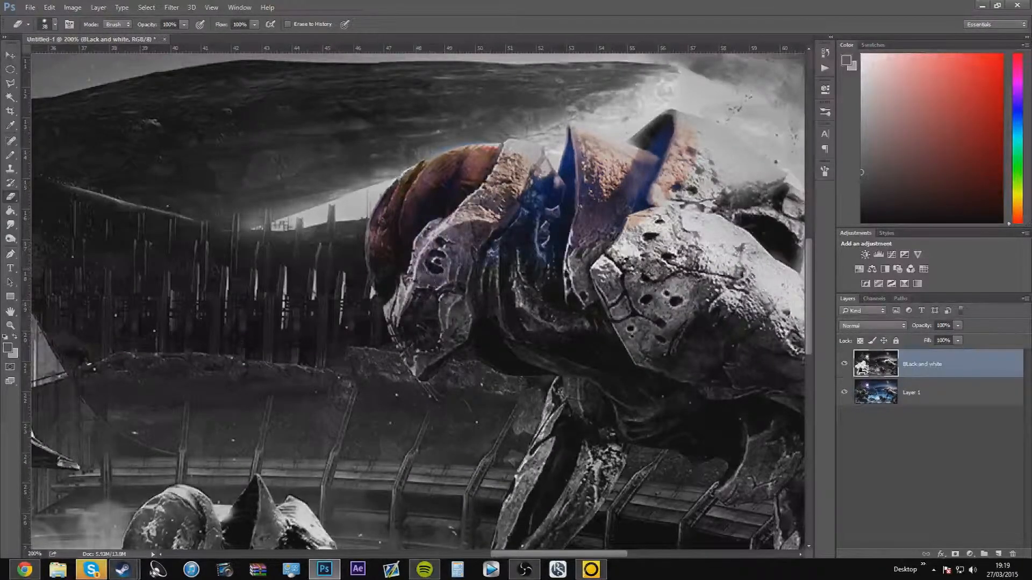
{"action": "left_click_drag", "start_coordinate": [410, 309], "coordinate": [413, 320]}
{"action": "mouse_move", "coordinate": [428, 311]}
{"action": "left_mouse_down"}
{"action": "mouse_move", "coordinate": [438, 330]}
{"action": "mouse_move", "coordinate": [496, 299]}
{"action": "mouse_move", "coordinate": [531, 329]}
{"action": "mouse_move", "coordinate": [498, 338]}
{"action": "mouse_move", "coordinate": [456, 322]}
{"action": "mouse_move", "coordinate": [459, 345]}
{"action": "mouse_move", "coordinate": [484, 303]}
{"action": "left_mouse_up"}
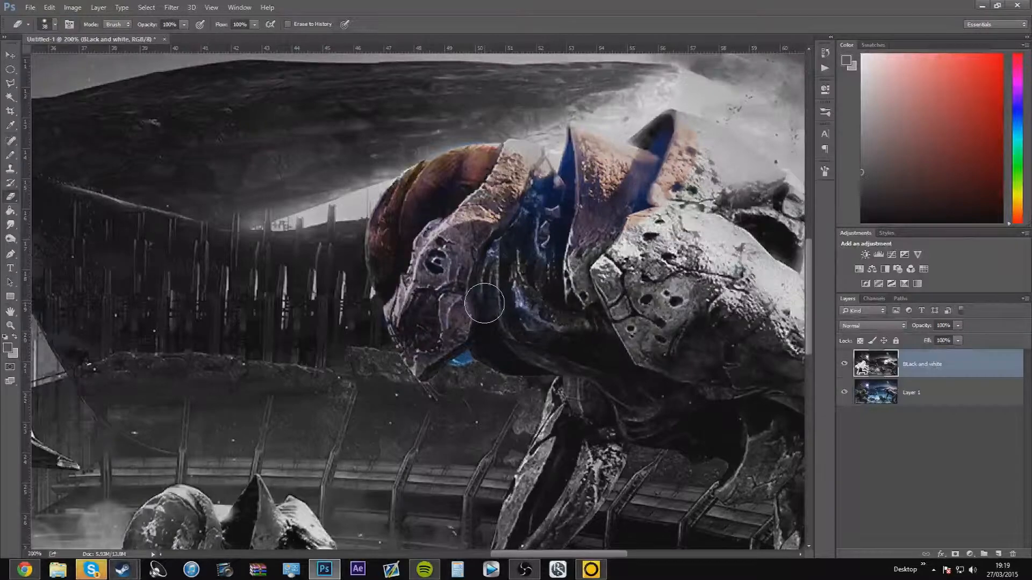
Undo the eraser strokes over the large creature
{"action": "key", "text": "ctrl+alt+z"}
{"action": "key", "text": "ctrl+alt+z"}
{"action": "key", "text": "ctrl+alt+z"}
{"action": "key", "text": "ctrl+alt+z"}
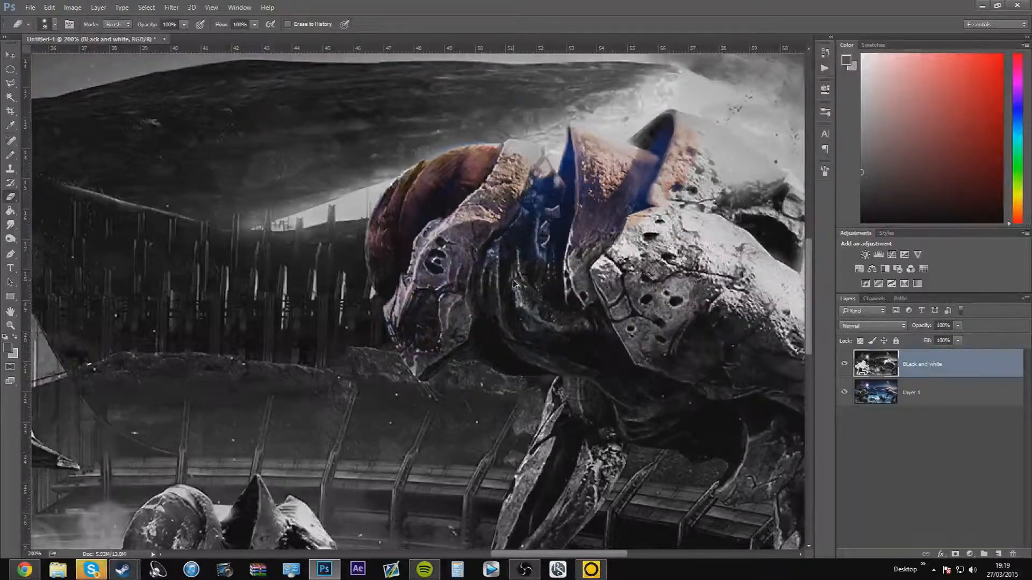
{"action": "key", "text": "ctrl+minus"}
{"action": "key", "text": "ctrl+minus"}
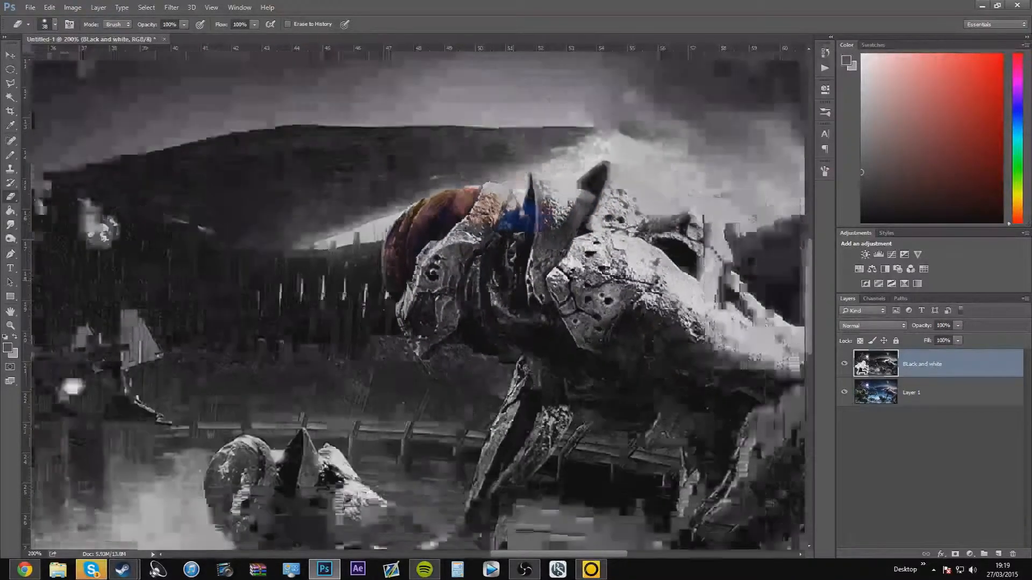
{"action": "key", "text": "ctrl+alt+z"}
{"action": "key", "text": "ctrl+alt+z"}
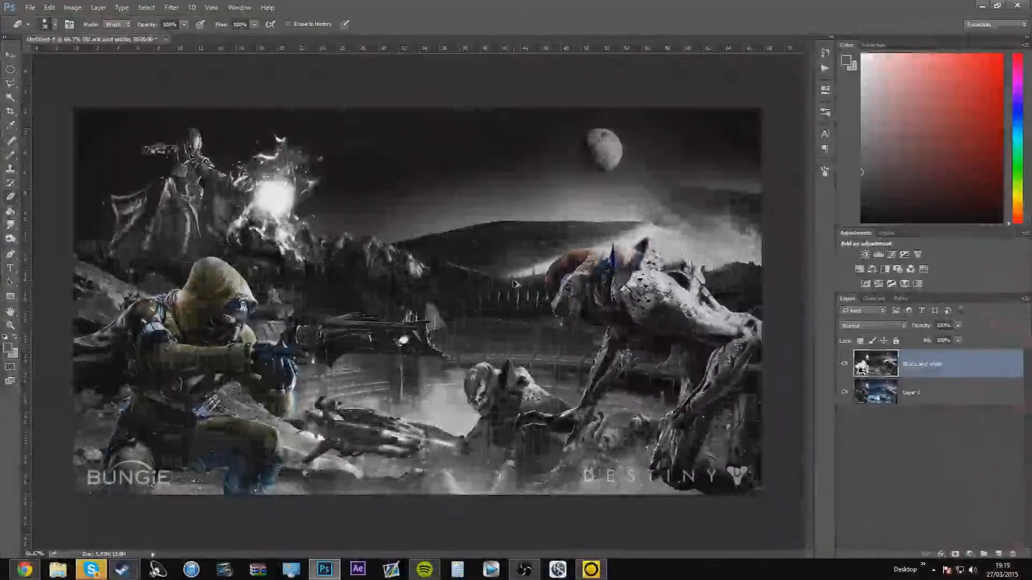
Erase the Black and white layer over the glowing energy ball beside the caped figure
{"action": "mouse_move", "coordinate": [277, 176]}
{"action": "left_mouse_down"}
{"action": "mouse_move", "coordinate": [267, 207]}
{"action": "mouse_move", "coordinate": [234, 241]}
{"action": "mouse_move", "coordinate": [254, 121]}
{"action": "left_mouse_up"}
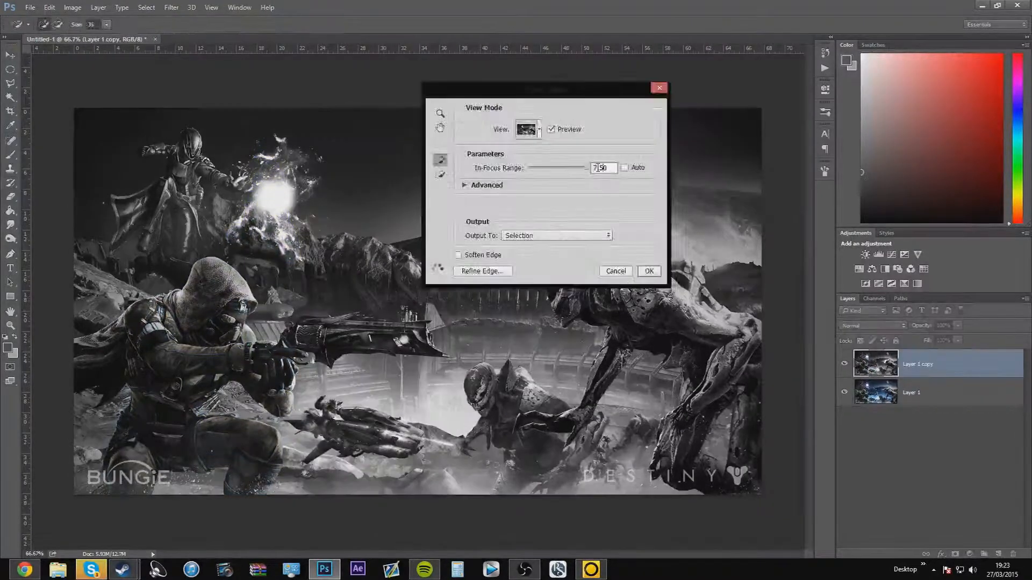
{"action": "key", "text": "Return"}
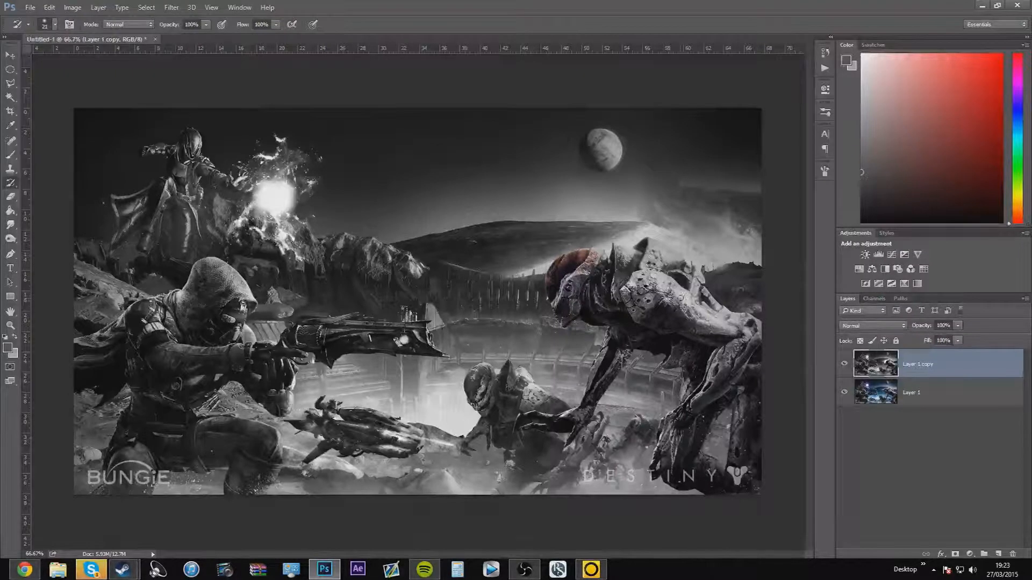
Toggle Quick Mask mode, examine its colour and opacity options, and cancel the dialog
{"action": "left_click", "coordinate": [10, 367]}
{"action": "left_click", "coordinate": [10, 367]}
{"action": "left_click", "coordinate": [11, 370]}
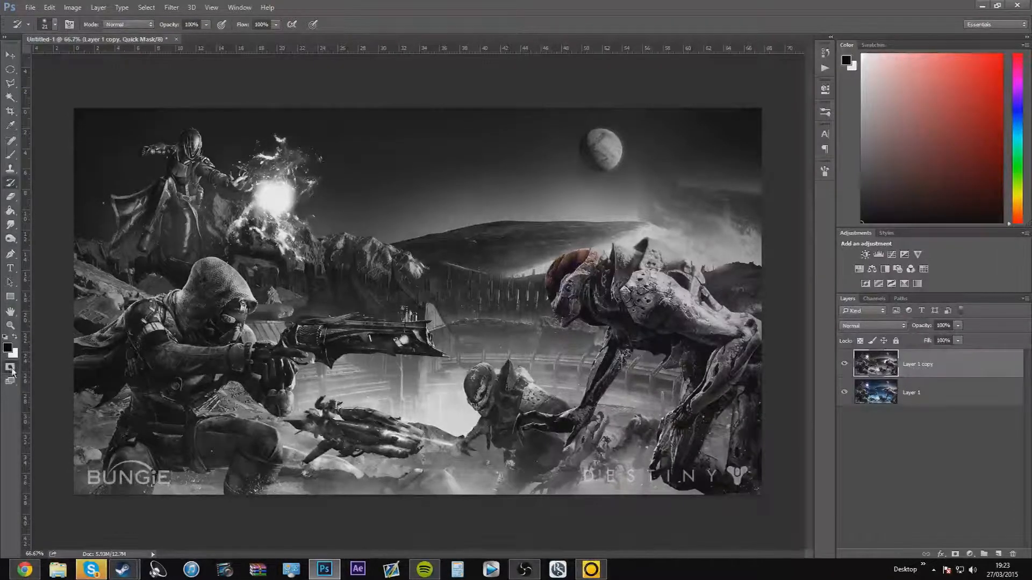
{"action": "double_click", "coordinate": [11, 370]}
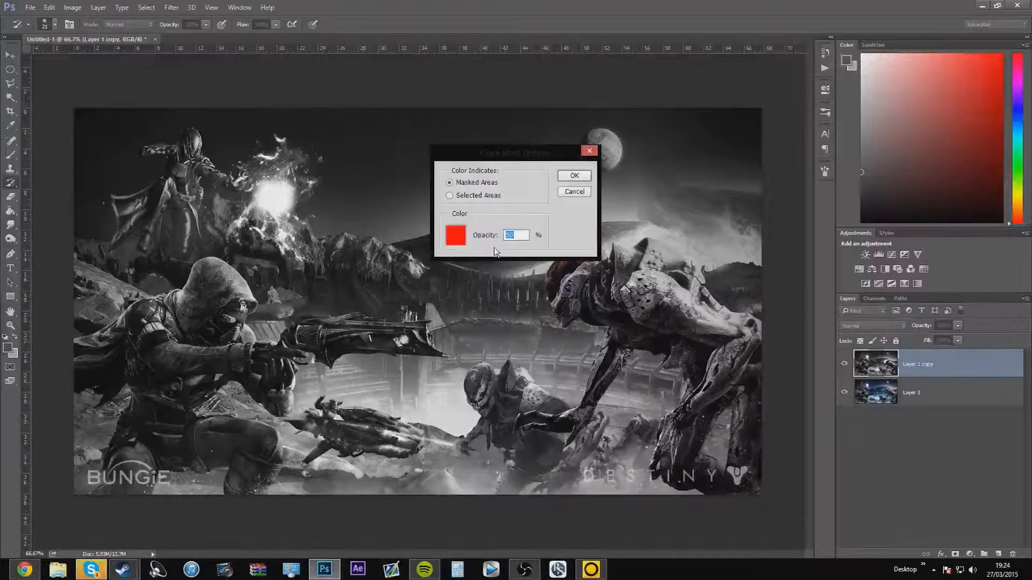
{"action": "left_click", "coordinate": [574, 192]}
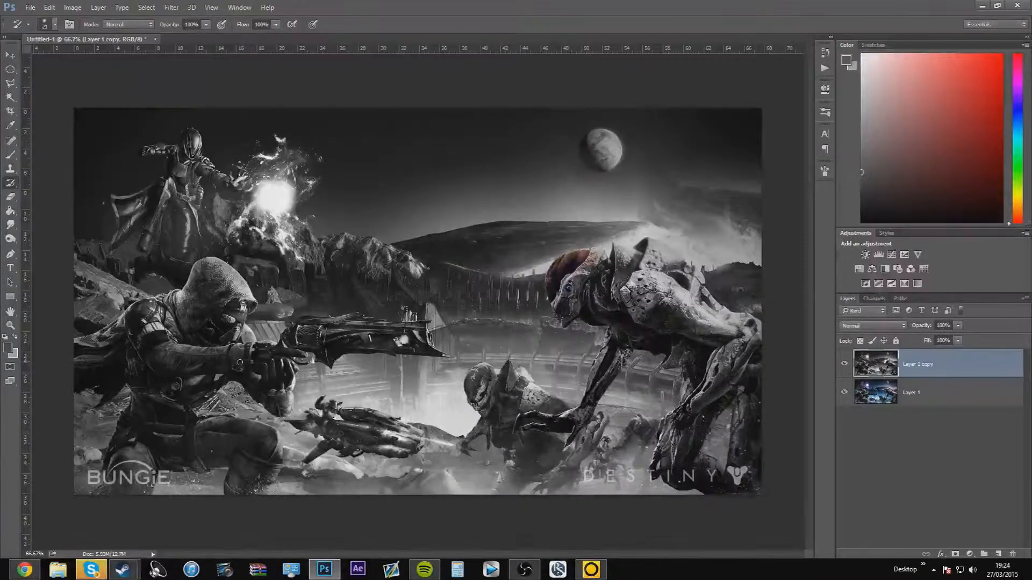
Enter Quick Mask mode on the black-and-white layer and set up the Brush tool with a size of 31 px
{"action": "left_click", "coordinate": [10, 368]}
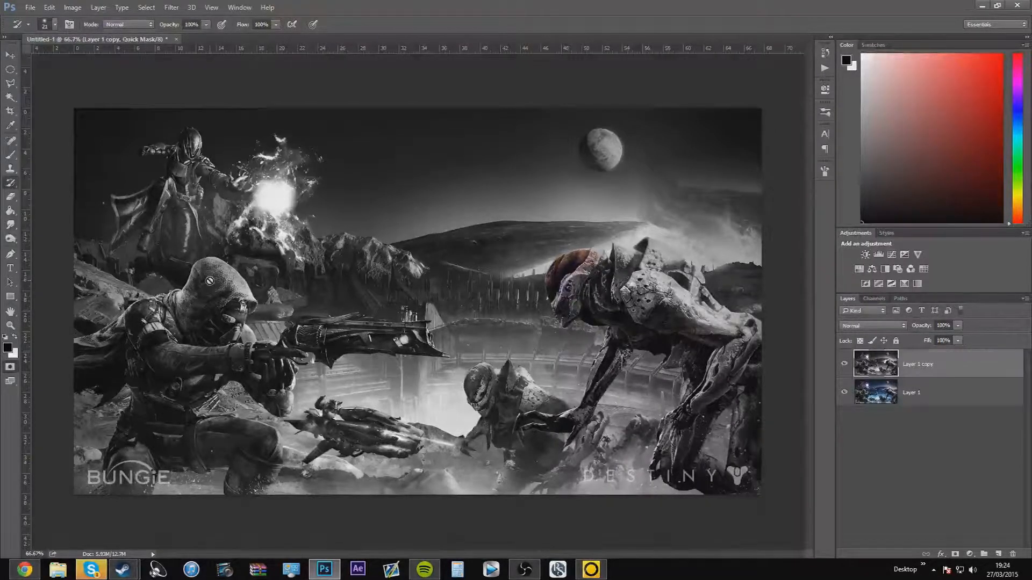
{"action": "left_click", "coordinate": [10, 155]}
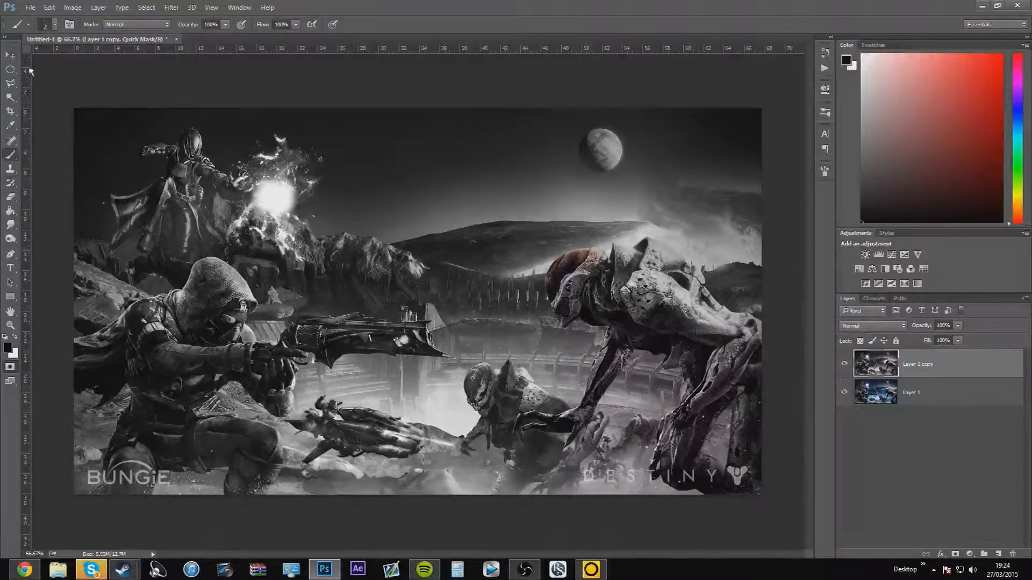
{"action": "left_click", "coordinate": [55, 25]}
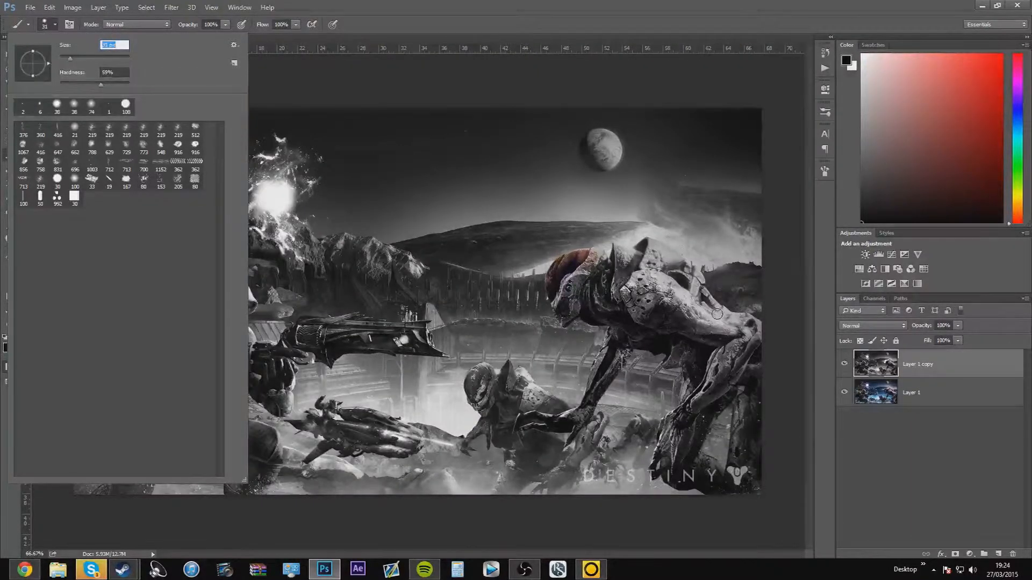
Paint a rough Quick Mask over the barrel of the hooded figure's gun with the 31 px brush
{"action": "key", "text": "ctrl+plus"}
{"action": "key", "text": "ctrl+plus"}
{"action": "key", "text": "ctrl+plus"}
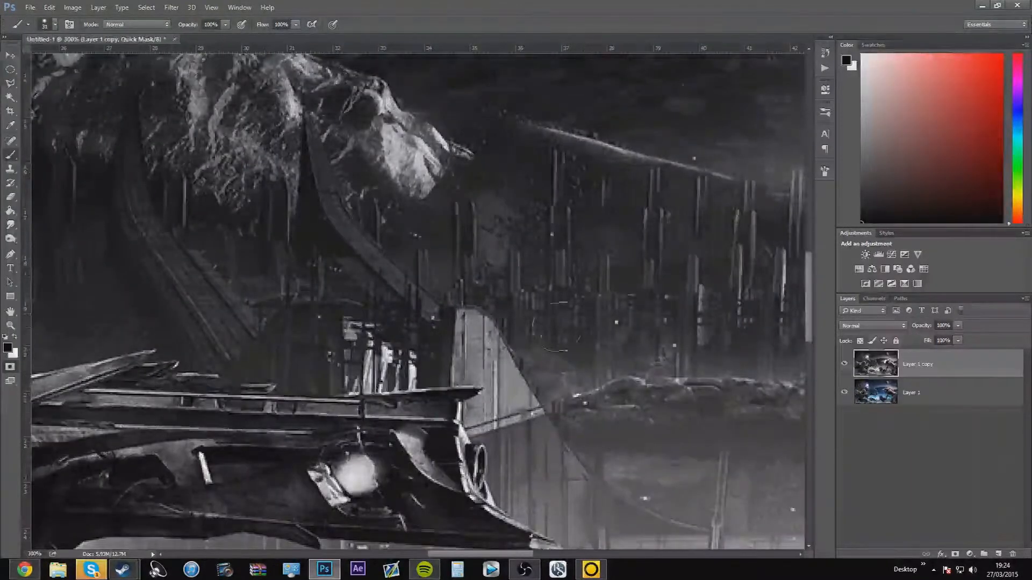
{"action": "scroll", "coordinate": [274, 453], "scroll_direction": "down", "scroll_amount": 3}
{"action": "mouse_move", "coordinate": [371, 409]}
{"action": "left_mouse_down"}
{"action": "mouse_move", "coordinate": [353, 394]}
{"action": "mouse_move", "coordinate": [296, 418]}
{"action": "mouse_move", "coordinate": [231, 407]}
{"action": "mouse_move", "coordinate": [317, 406]}
{"action": "mouse_move", "coordinate": [220, 401]}
{"action": "mouse_move", "coordinate": [328, 386]}
{"action": "mouse_move", "coordinate": [350, 390]}
{"action": "mouse_move", "coordinate": [129, 384]}
{"action": "left_mouse_up"}
{"action": "key", "text": "ctrl+minus"}
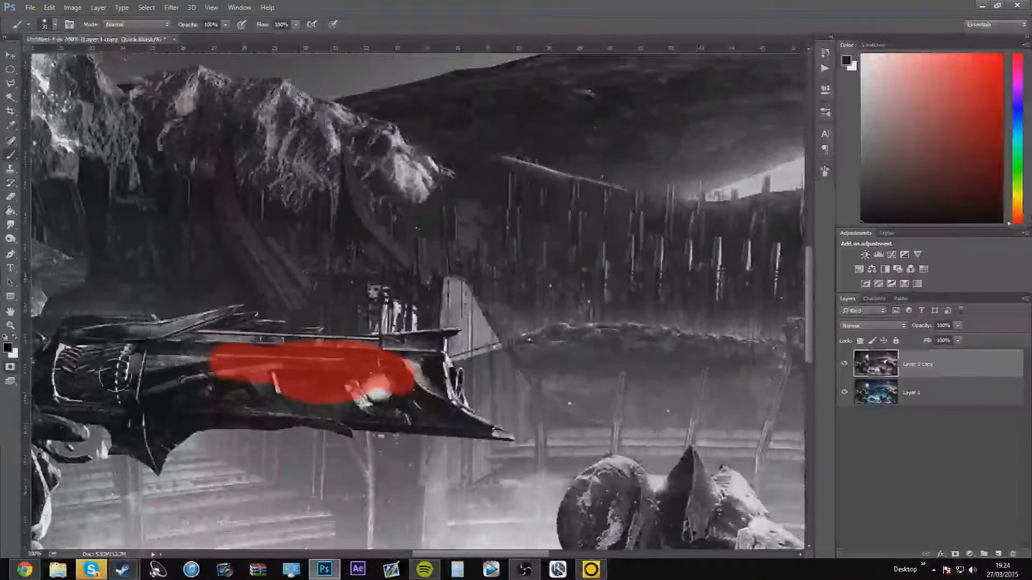
{"action": "mouse_move", "coordinate": [242, 381]}
{"action": "left_mouse_down"}
{"action": "mouse_move", "coordinate": [204, 355]}
{"action": "mouse_move", "coordinate": [231, 322]}
{"action": "mouse_move", "coordinate": [253, 333]}
{"action": "mouse_move", "coordinate": [241, 349]}
{"action": "left_mouse_up"}
{"action": "scroll", "coordinate": [240, 359], "scroll_direction": "up", "scroll_amount": 3}
{"action": "scroll", "coordinate": [239, 364], "scroll_direction": "down", "scroll_amount": 2}
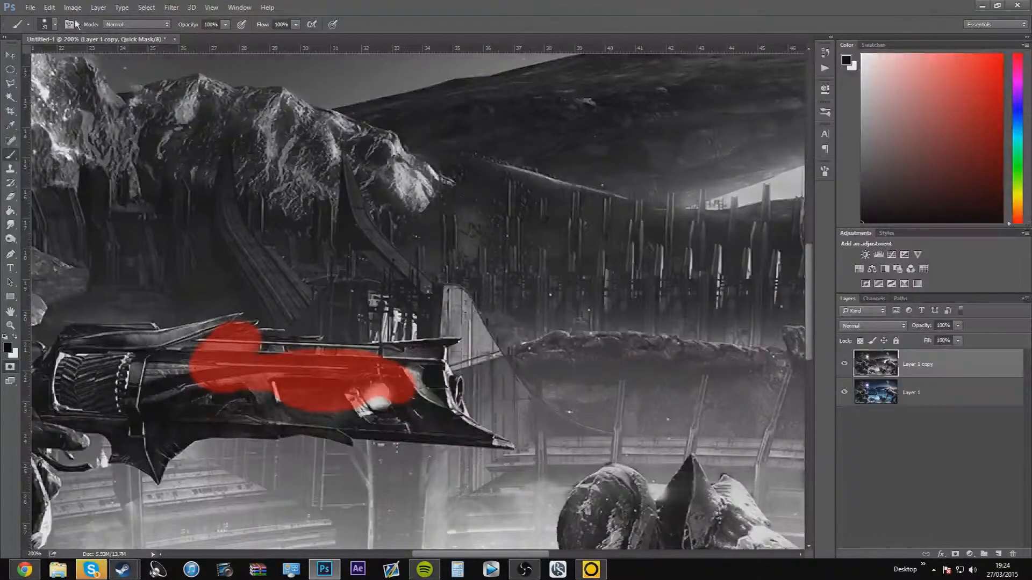
Check the brush tip settings and reduce the brush size to 2 px for fine edge work
{"action": "left_click", "coordinate": [825, 171]}
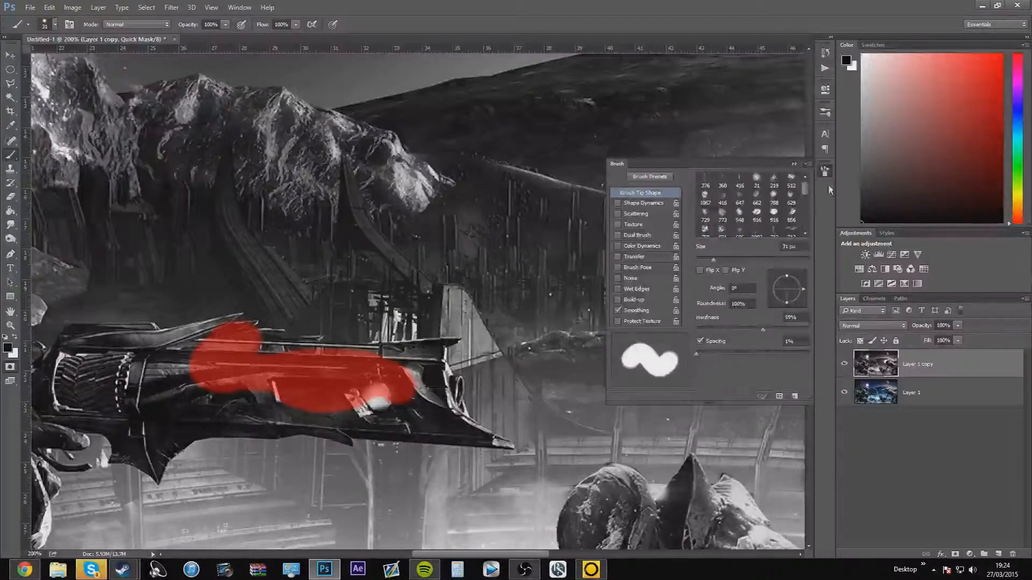
{"action": "left_click", "coordinate": [794, 164]}
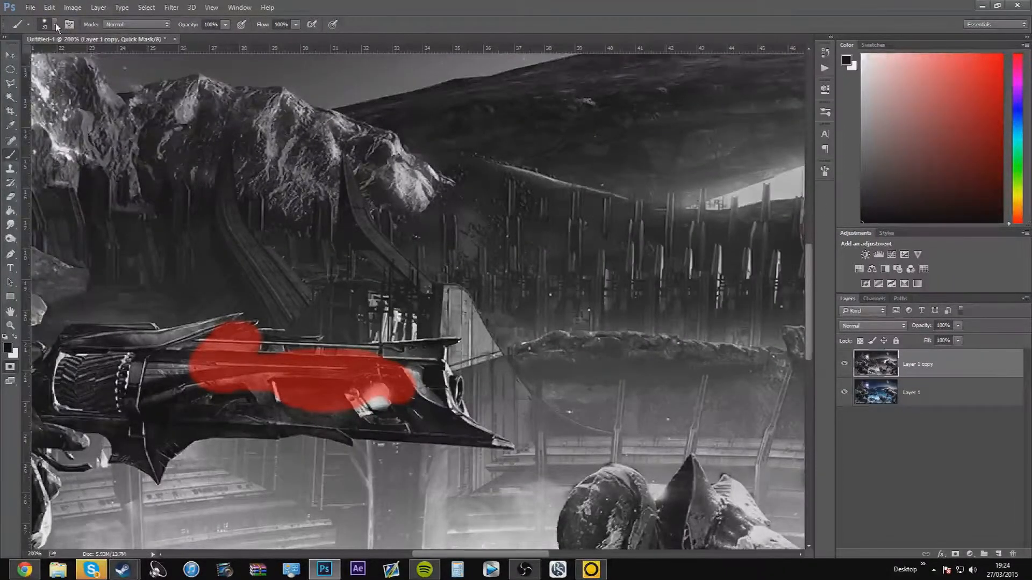
{"action": "left_click", "coordinate": [56, 24]}
{"action": "left_click_drag", "start_coordinate": [72, 57], "coordinate": [62, 55]}
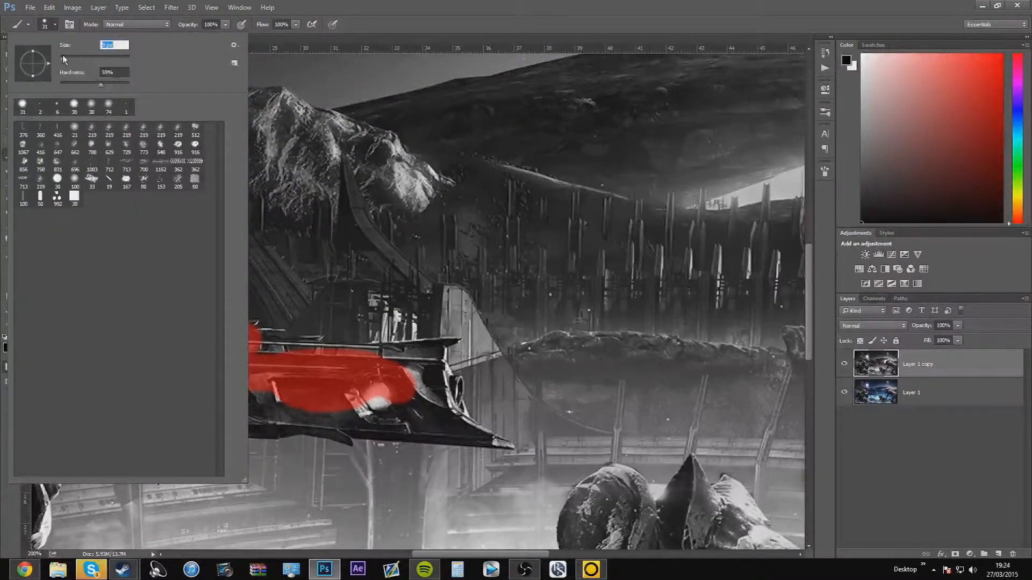
{"action": "type", "text": "2"}
{"action": "key", "text": "Return"}
Paint a thin Quick Mask line along the upper edge of the gun's muzzle with the 2 px brush
{"action": "key", "text": "ctrl+plus"}
{"action": "key", "text": "ctrl+plus"}
{"action": "key", "text": "ctrl+plus"}
{"action": "key", "text": "ctrl+plus"}
{"action": "key", "text": "ctrl+plus"}
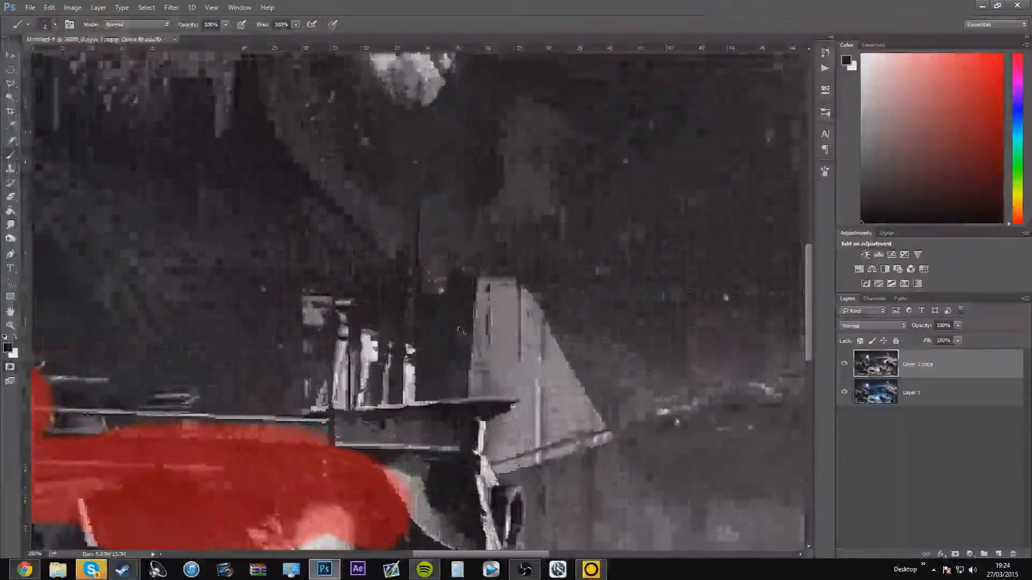
{"action": "scroll", "coordinate": [548, 198], "scroll_direction": "down", "scroll_amount": 2}
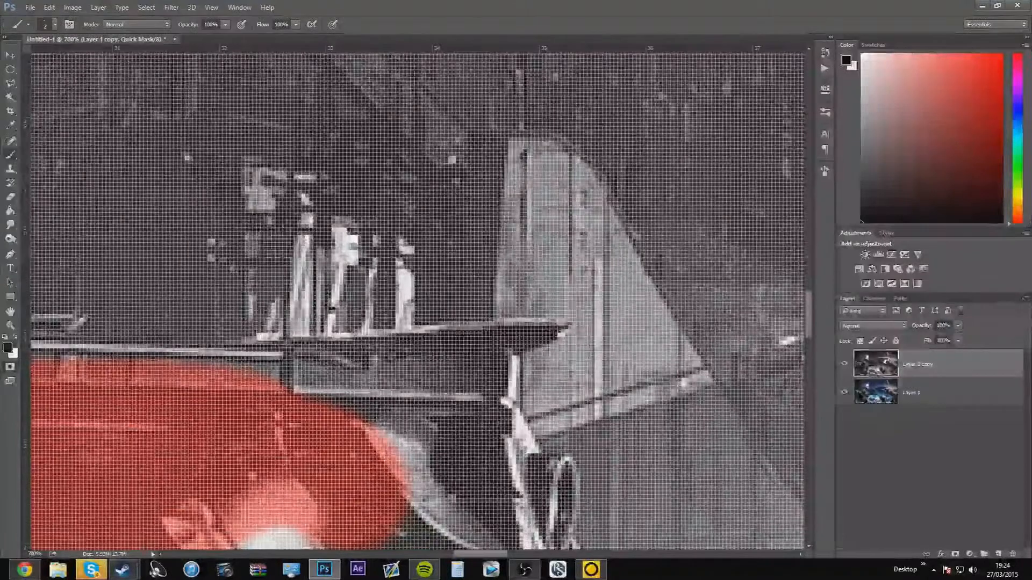
{"action": "left_click_drag", "start_coordinate": [542, 325], "coordinate": [258, 338]}
{"action": "scroll", "coordinate": [675, 327], "scroll_direction": "down", "scroll_amount": 3}
{"action": "scroll", "coordinate": [675, 327], "scroll_direction": "down", "scroll_amount": 4}
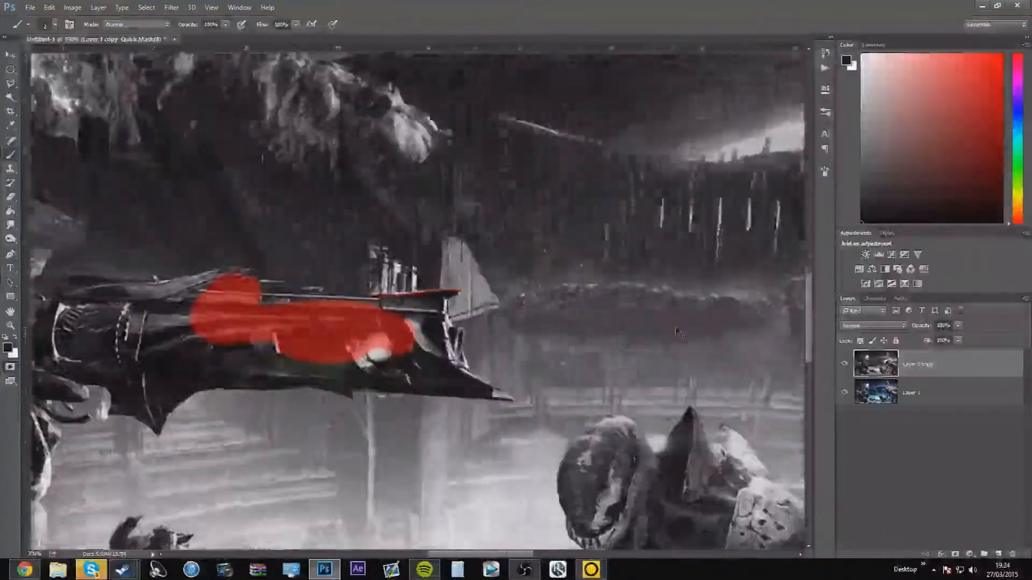
{"action": "scroll", "coordinate": [678, 332], "scroll_direction": "down", "scroll_amount": 4}
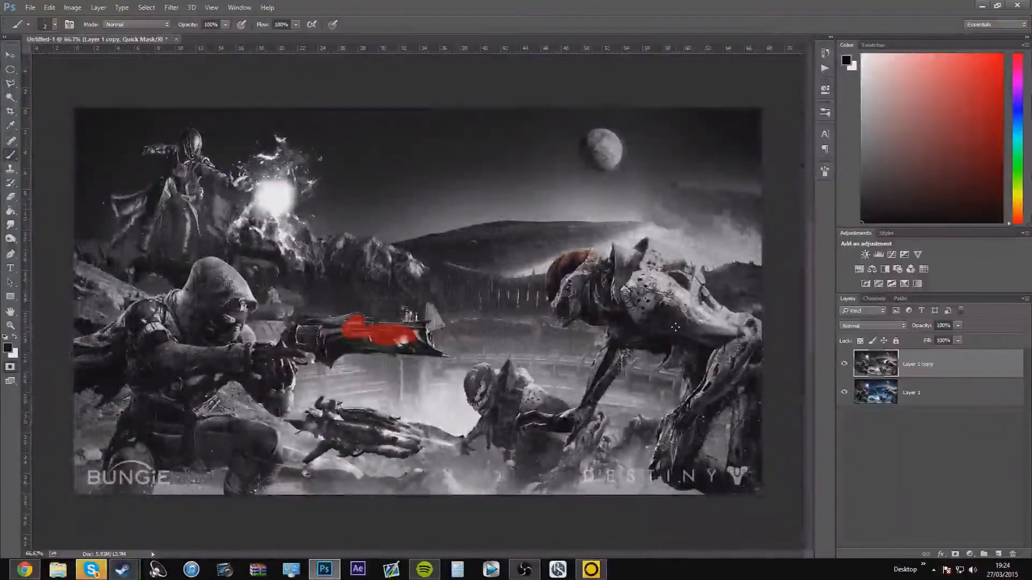
Exit Quick Mask mode to load the selection, try deleting the selected area of the black-and-white layer, and undo the deletion
{"action": "left_click", "coordinate": [11, 368]}
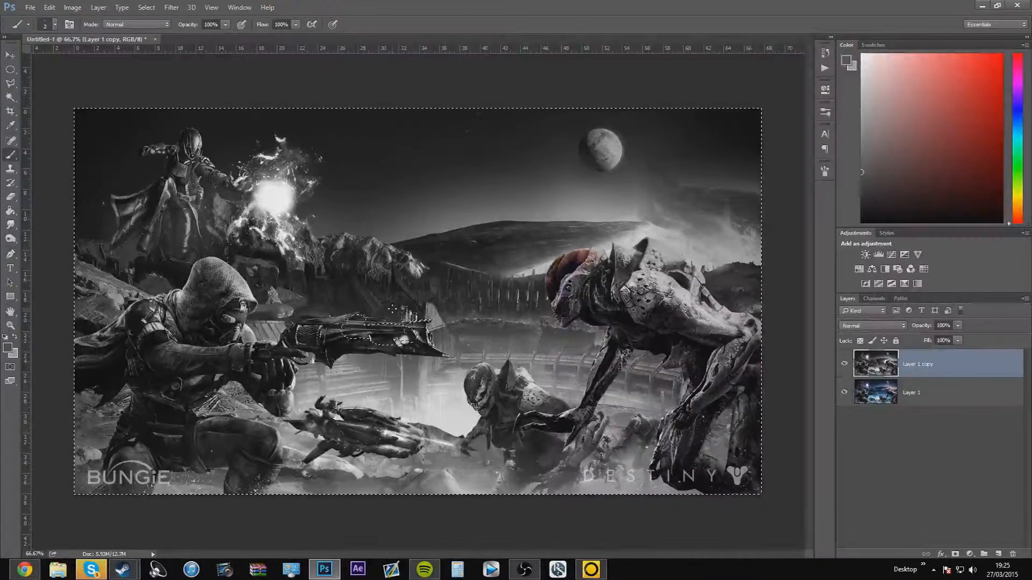
{"action": "key", "text": "Delete"}
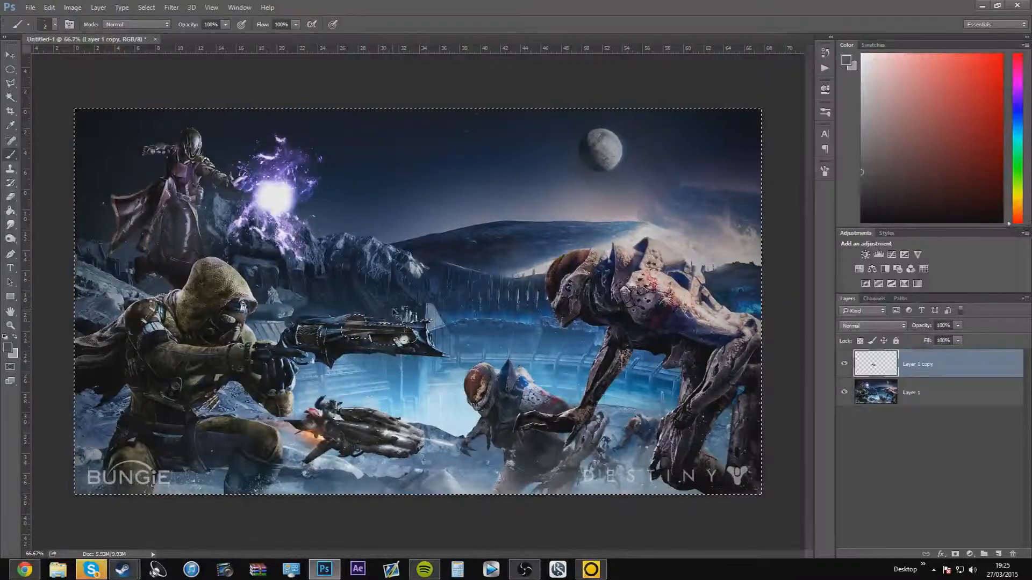
{"action": "key", "text": "ctrl+z"}
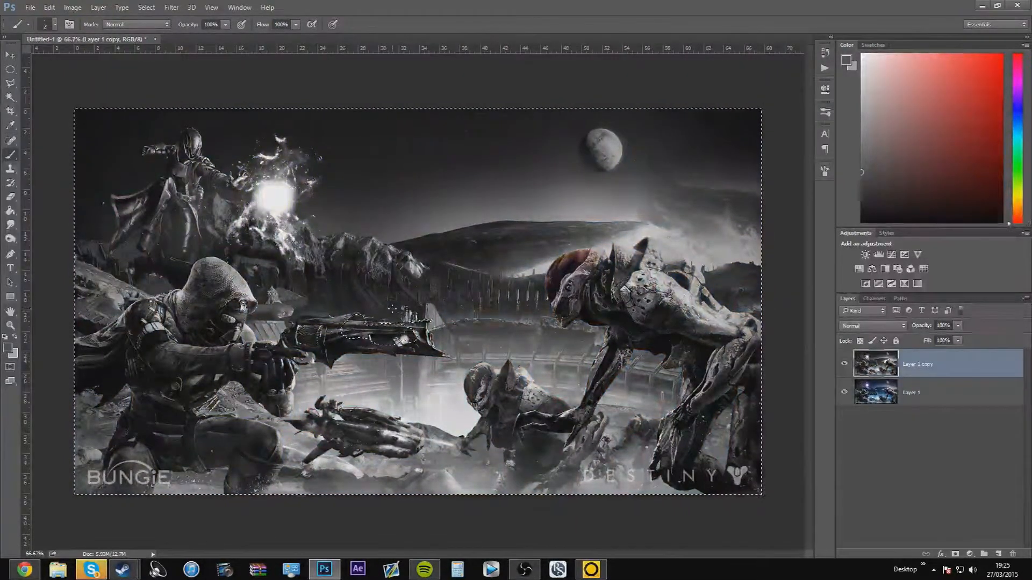